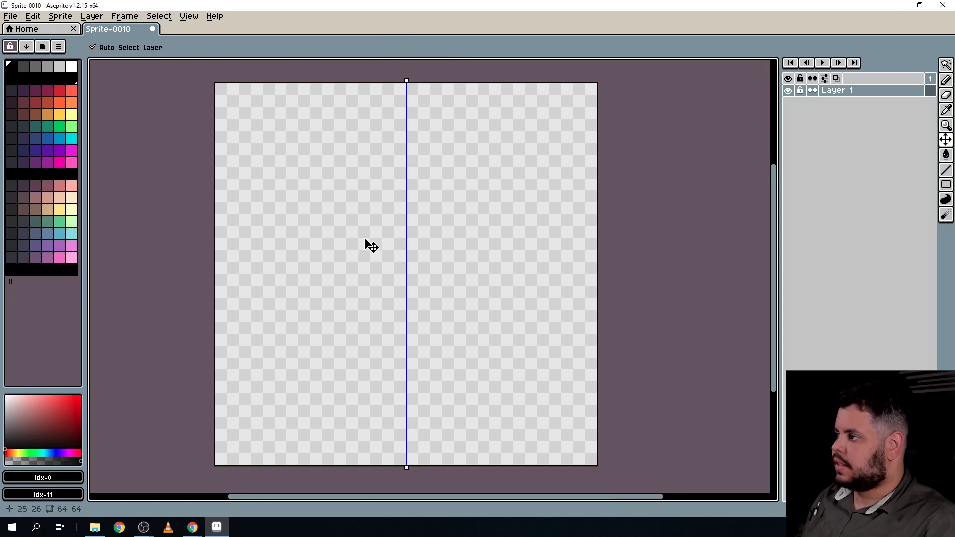
# Place mirrored black pixels forming a shallow stepped curve across the canvas centre
pyautogui.scroll(1, 398, 289)
pyautogui.moveTo(393, 269)
pyautogui.mouseDown()
pyautogui.moveTo(417, 306)
pyautogui.moveTo(312, 304)
pyautogui.moveTo(298, 291)
pyautogui.moveTo(241, 293)
pyautogui.moveTo(184, 270)
pyautogui.mouseUp()
pyautogui.click(392, 288)
pyautogui.scroll(1, 398, 286)
pyautogui.click(412, 306)
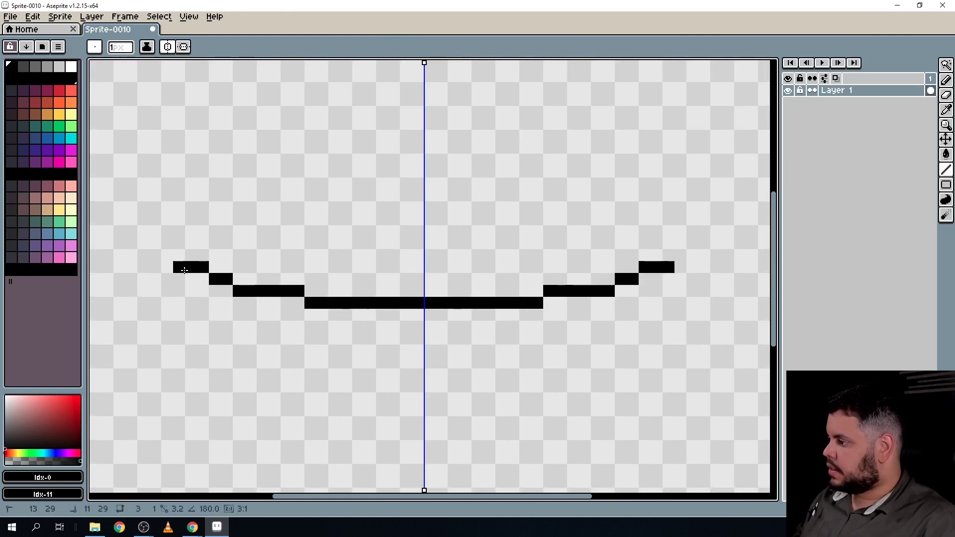
# Undo a stray pixel and extend the curve into a jagged grin outline with tooth edges
pyautogui.hotkey('ctrl', 'z')
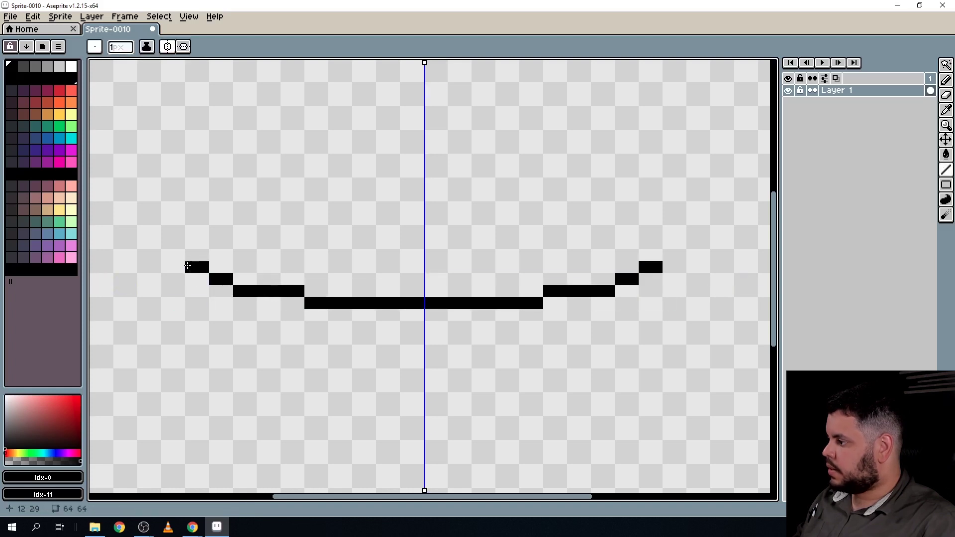
pyautogui.moveTo(178, 257)
pyautogui.mouseDown()
pyautogui.moveTo(154, 219)
pyautogui.moveTo(150, 319)
pyautogui.moveTo(213, 397)
pyautogui.moveTo(324, 434)
pyautogui.moveTo(417, 434)
pyautogui.mouseUp()
pyautogui.moveTo(497, 367)
pyautogui.mouseDown()
pyautogui.moveTo(420, 390)
pyautogui.moveTo(404, 341)
pyautogui.mouseUp()
pyautogui.moveTo(421, 291)
pyautogui.mouseDown()
pyautogui.moveTo(422, 328)
pyautogui.moveTo(487, 328)
pyautogui.moveTo(492, 276)
pyautogui.mouseUp()
pyautogui.moveTo(407, 340); pyautogui.dragTo(465, 300)
pyautogui.moveTo(431, 359)
pyautogui.mouseDown()
pyautogui.moveTo(433, 335)
pyautogui.moveTo(406, 334)
pyautogui.mouseUp()
pyautogui.moveTo(524, 287); pyautogui.dragTo(386, 338)
pyautogui.moveTo(456, 371)
pyautogui.mouseDown()
pyautogui.moveTo(459, 339)
pyautogui.moveTo(494, 338)
pyautogui.mouseUp()
pyautogui.moveTo(430, 335); pyautogui.dragTo(556, 276)
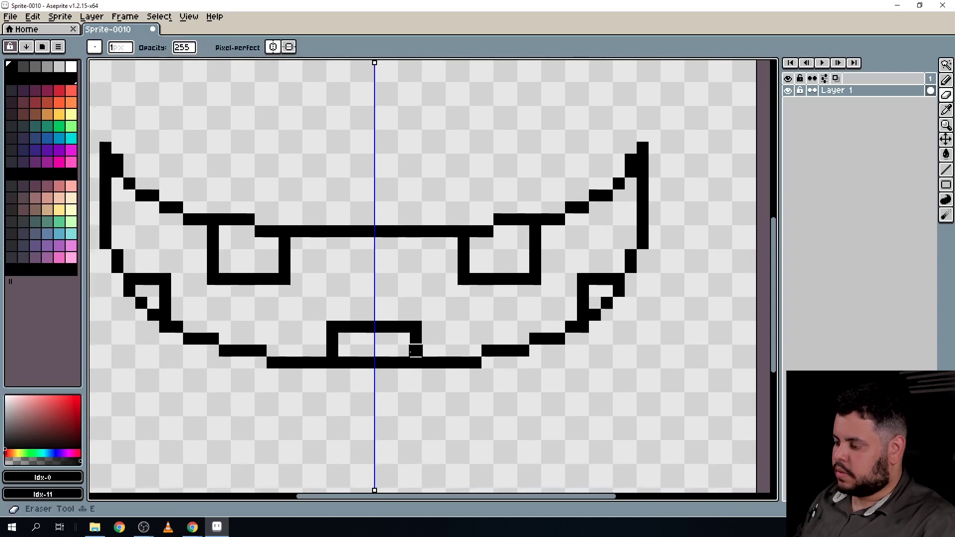
# Erase the grin lines between tooth sides and remove stray stair pixels to open the teeth gaps
pyautogui.moveTo(403, 363); pyautogui.dragTo(368, 362)
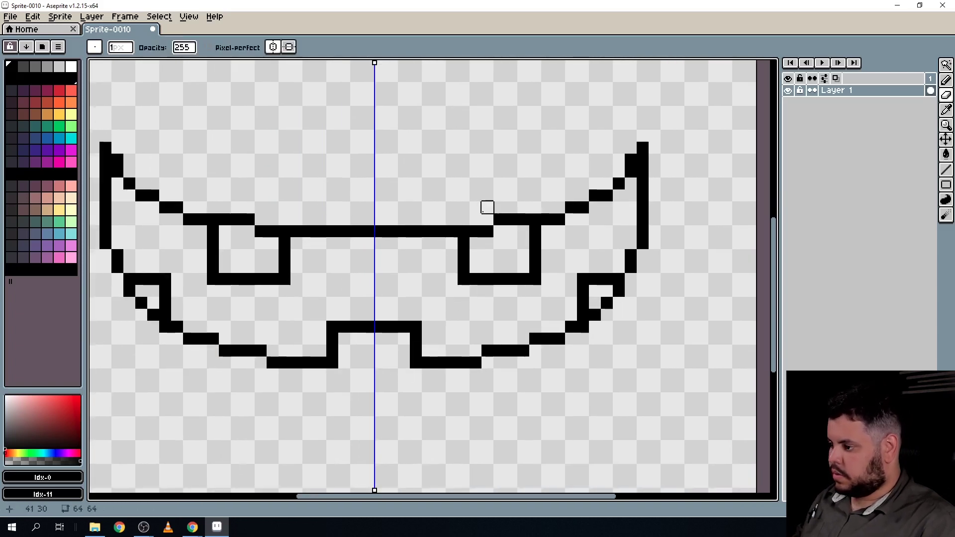
pyautogui.moveTo(475, 231)
pyautogui.mouseDown()
pyautogui.moveTo(498, 215)
pyautogui.moveTo(525, 219)
pyautogui.mouseUp()
pyautogui.click(595, 314)
pyautogui.click(606, 303)
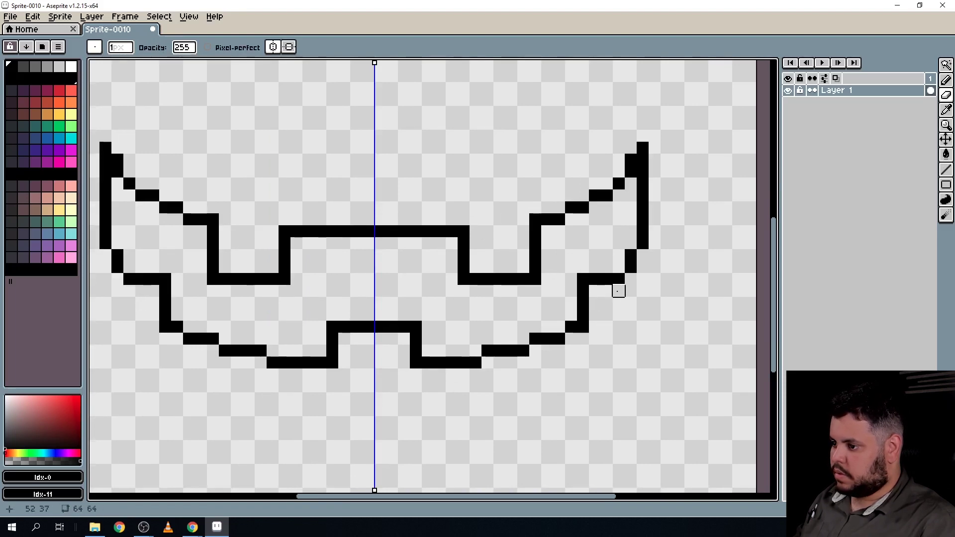
pyautogui.scroll(-3, 463, 282)
pyautogui.moveTo(452, 227)
pyautogui.mouseDown()
pyautogui.moveTo(430, 293)
pyautogui.moveTo(406, 302)
pyautogui.moveTo(425, 275)
pyautogui.moveTo(413, 226)
pyautogui.moveTo(429, 255)
pyautogui.moveTo(453, 240)
pyautogui.moveTo(453, 225)
pyautogui.moveTo(439, 208)
pyautogui.moveTo(440, 189)
pyautogui.moveTo(411, 168)
pyautogui.moveTo(400, 144)
pyautogui.mouseUp()
pyautogui.scroll(3, 419, 299)
# Draw the triangular nose outline above the grin with the Line tool
pyautogui.press('b')
pyautogui.click(403, 241)
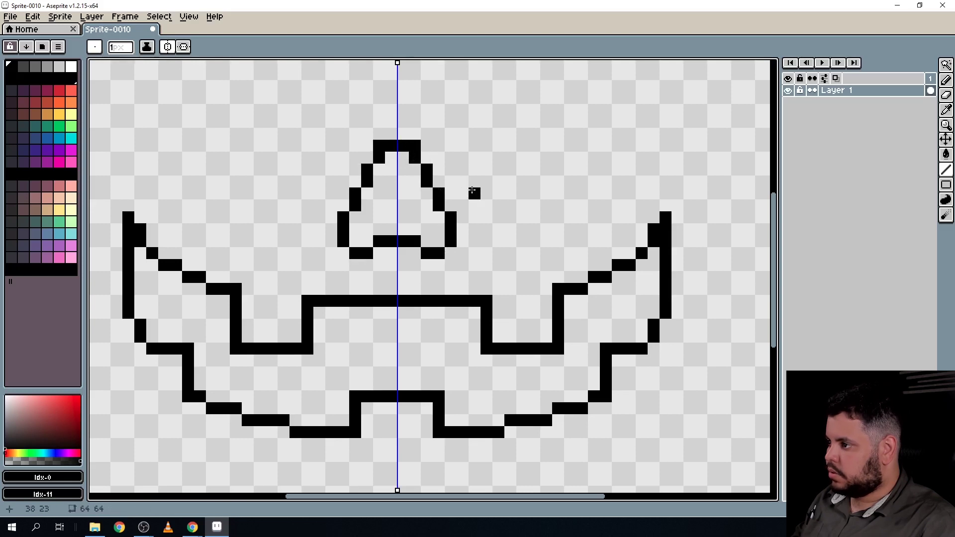
pyautogui.scroll(-1, 473, 193)
pyautogui.moveTo(492, 174); pyautogui.dragTo(471, 141)
# Move the whole face drawing lower on the canvas
pyautogui.press('v')
pyautogui.moveTo(446, 221); pyautogui.dragTo(444, 298)
pyautogui.scroll(1, 427, 249)
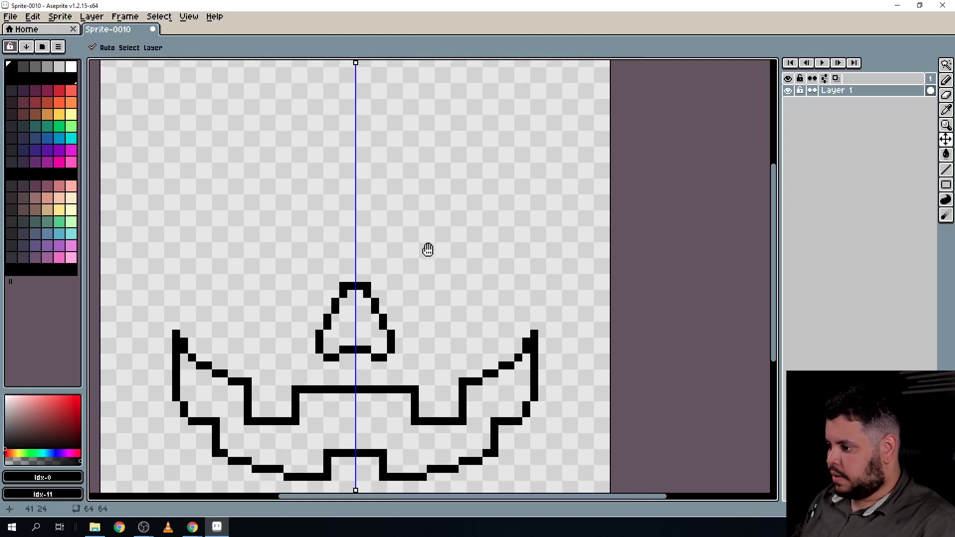
pyautogui.scroll(1, 429, 248)
# Draw two tall mirrored oval eye outlines, undoing a stray horizontal line
pyautogui.press('b')
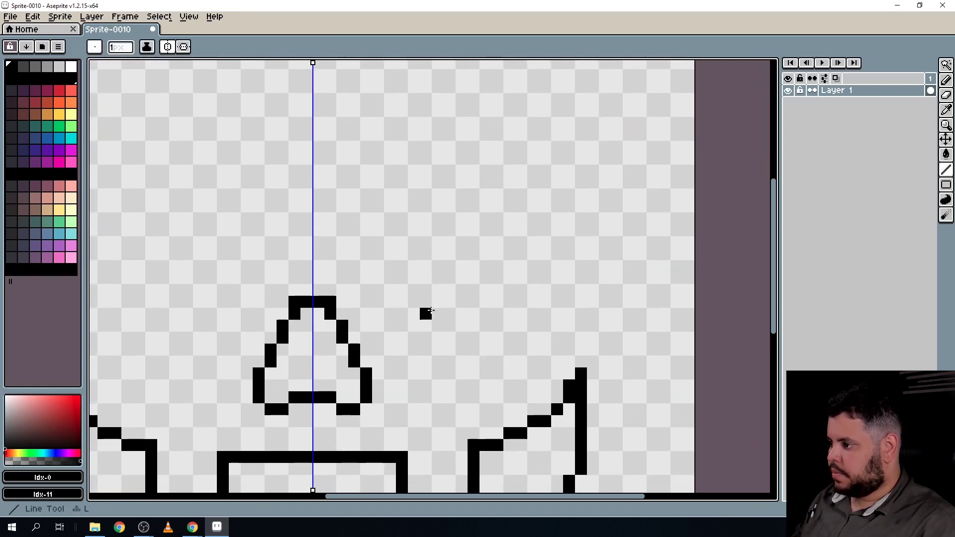
pyautogui.click(400, 303)
pyautogui.moveTo(389, 289)
pyautogui.mouseDown()
pyautogui.moveTo(379, 290)
pyautogui.moveTo(390, 283)
pyautogui.moveTo(379, 262)
pyautogui.moveTo(378, 166)
pyautogui.moveTo(427, 122)
pyautogui.moveTo(487, 121)
pyautogui.moveTo(475, 121)
pyautogui.moveTo(508, 171)
pyautogui.moveTo(509, 273)
pyautogui.moveTo(468, 314)
pyautogui.moveTo(414, 314)
pyautogui.mouseUp()
pyautogui.hotkey('ctrl', 'z')
pyautogui.scroll(-4, 422, 273)
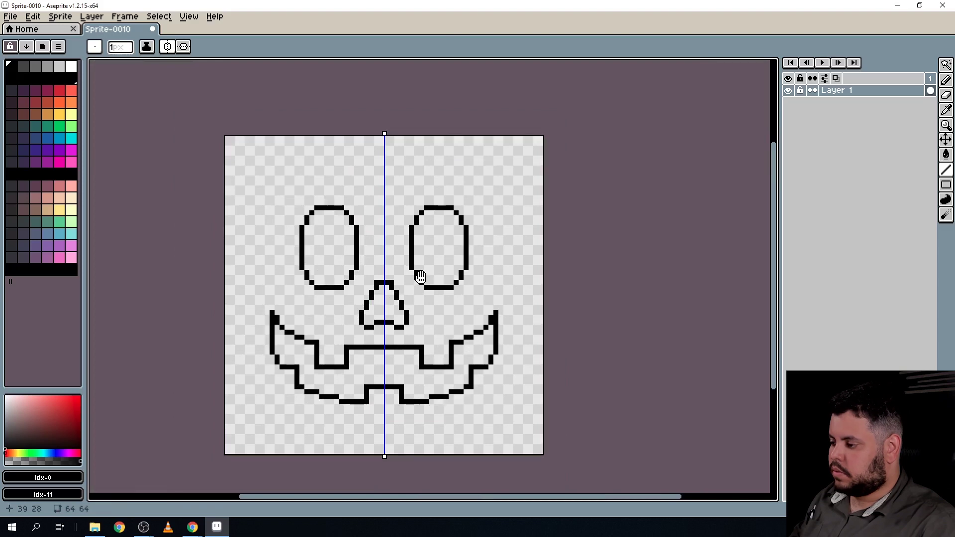
pyautogui.moveTo(421, 277)
pyautogui.mouseDown()
pyautogui.moveTo(474, 248)
pyautogui.moveTo(476, 262)
pyautogui.mouseUp()
pyautogui.scroll(1, 462, 263)
pyautogui.scroll(1, 454, 315)
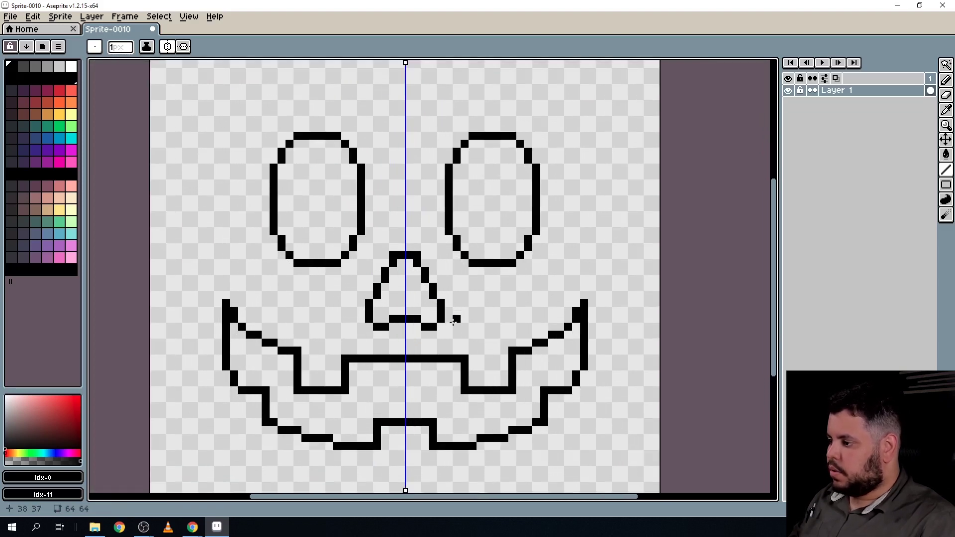
pyautogui.moveTo(454, 315); pyautogui.dragTo(470, 302)
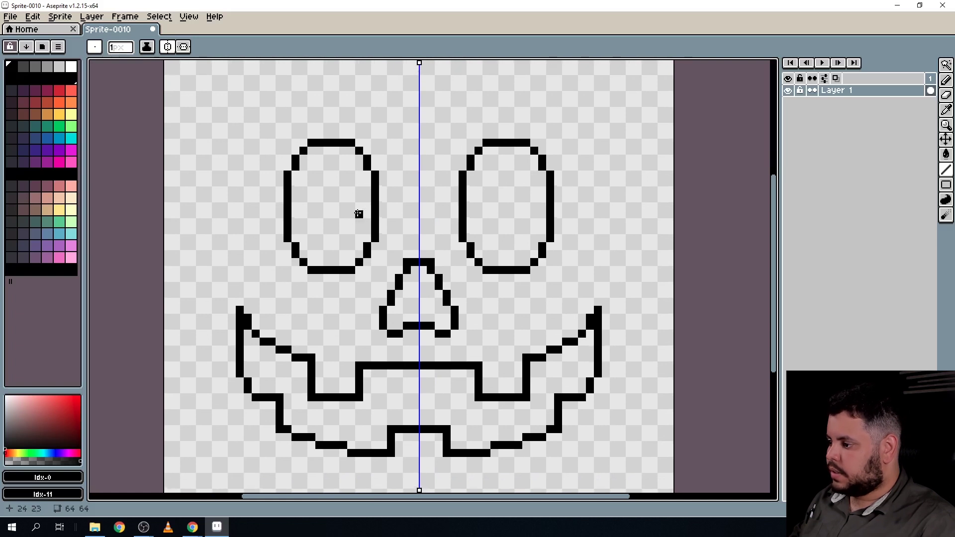
# Flood-fill both eyes, the nose and the grin with solid black
pyautogui.press('g')
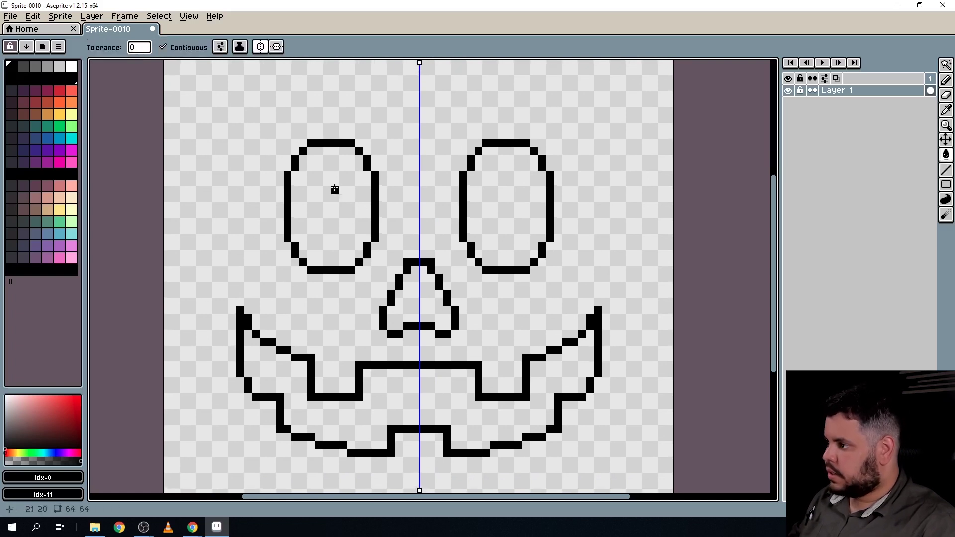
pyautogui.click(335, 189)
pyautogui.click(406, 309)
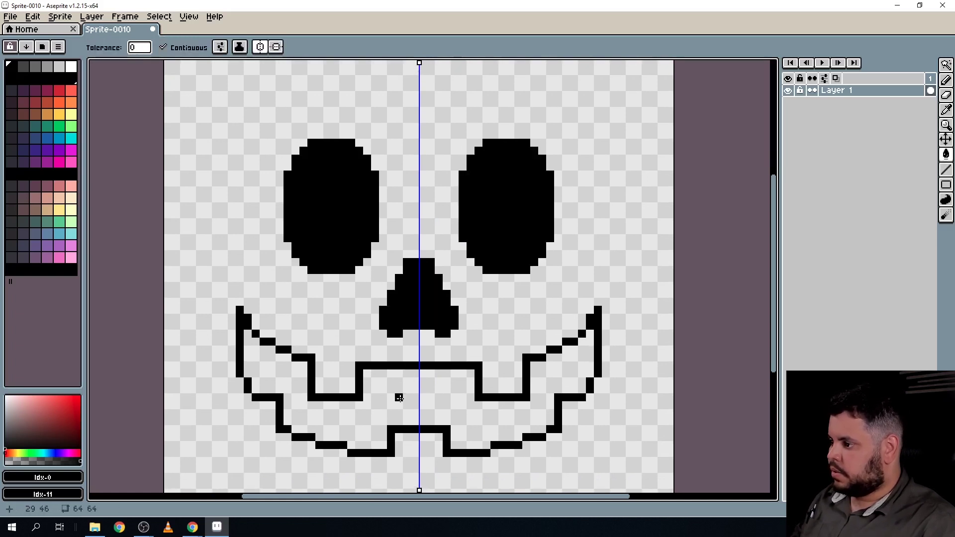
pyautogui.click(398, 395)
pyautogui.moveTo(535, 141); pyautogui.dragTo(533, 107)
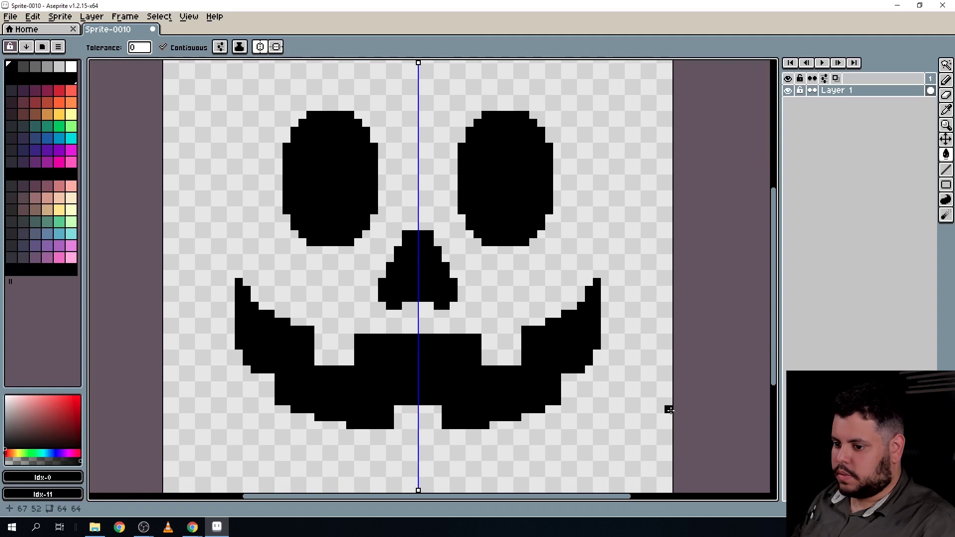
pyautogui.moveTo(553, 374); pyautogui.dragTo(526, 367)
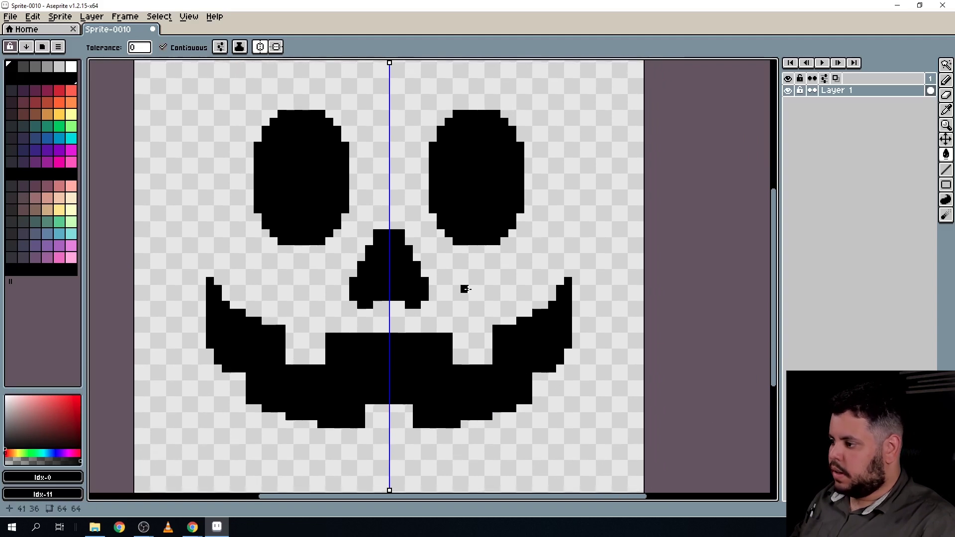
pyautogui.press('b')
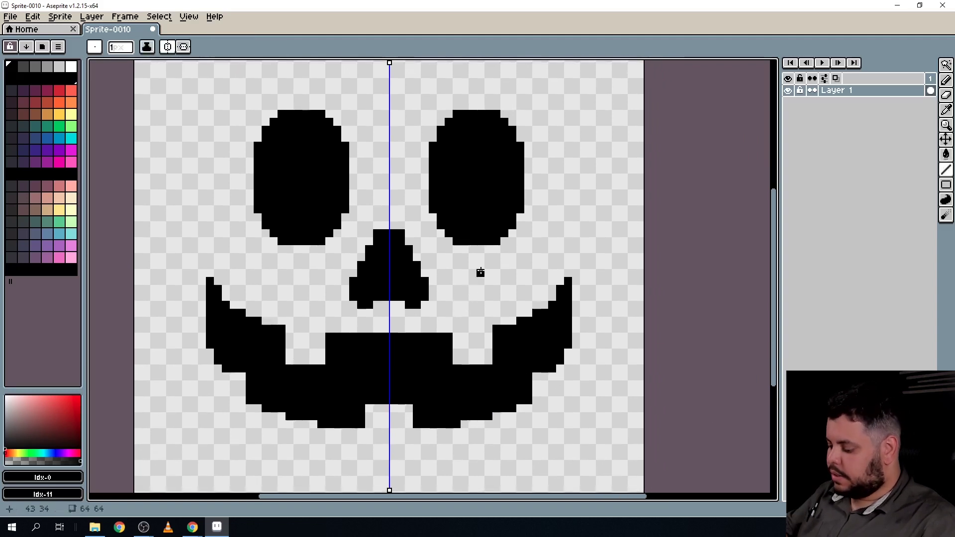
pyautogui.scroll(2, 465, 241)
pyautogui.moveTo(478, 198); pyautogui.dragTo(523, 245)
pyautogui.moveTo(358, 183); pyautogui.dragTo(429, 238)
pyautogui.scroll(1, 399, 228)
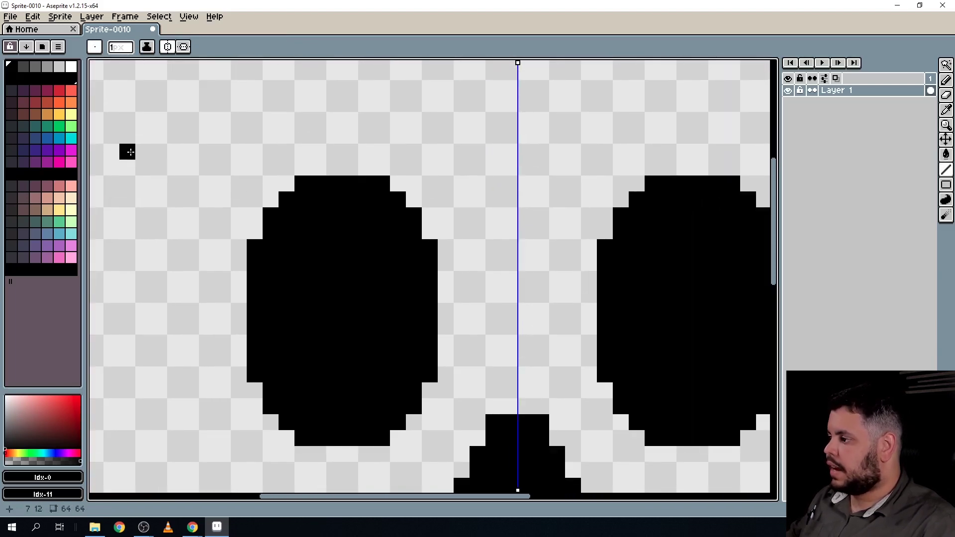
# Fill the transparent background around the face with mid grey
pyautogui.click(49, 71)
pyautogui.scroll(-3, 394, 242)
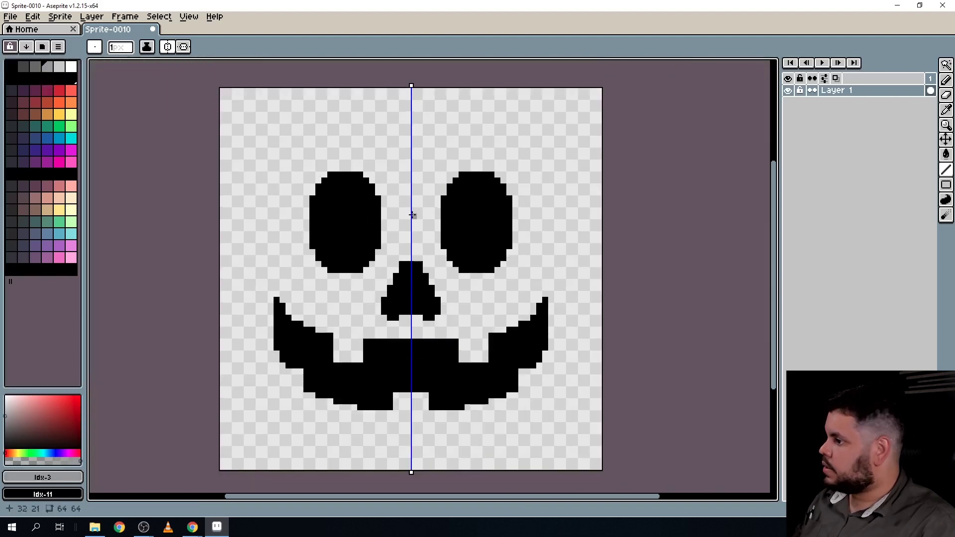
pyautogui.moveTo(412, 216); pyautogui.dragTo(401, 233)
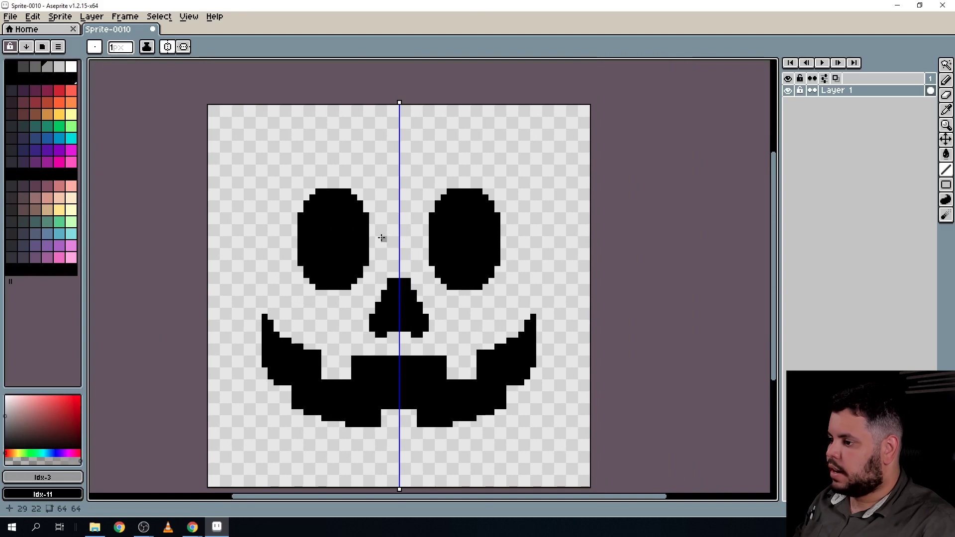
pyautogui.press('g')
pyautogui.click(426, 165)
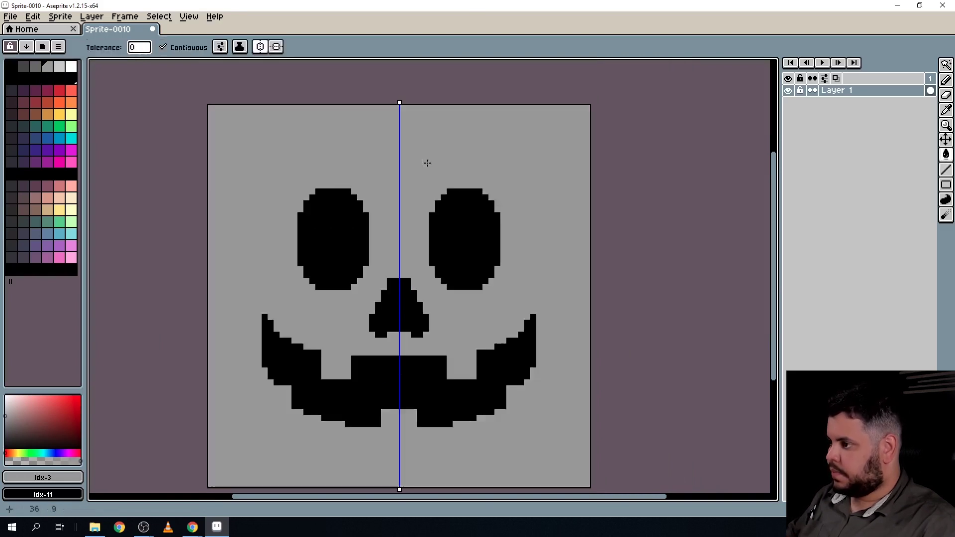
pyautogui.moveTo(511, 298); pyautogui.dragTo(509, 279)
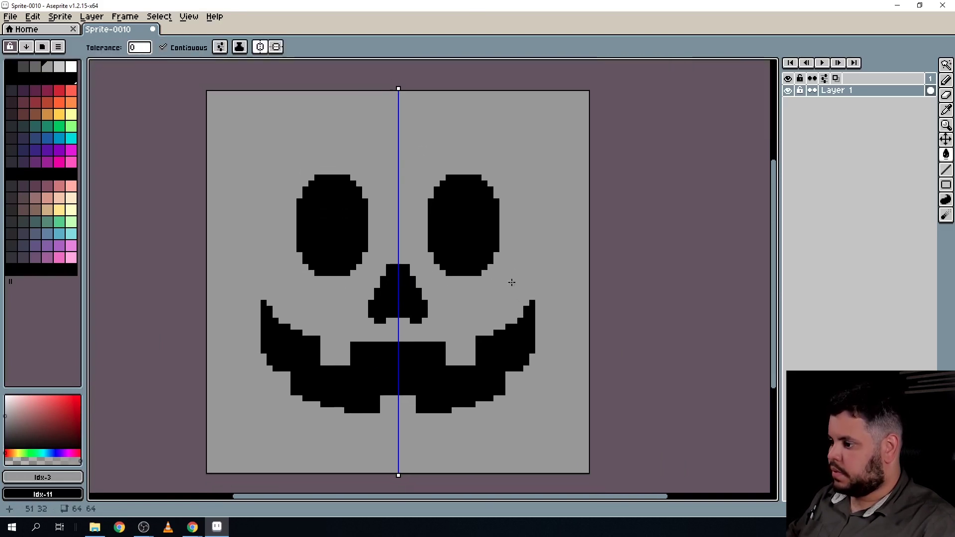
pyautogui.scroll(1, 509, 279)
pyautogui.moveTo(440, 302); pyautogui.dragTo(447, 303)
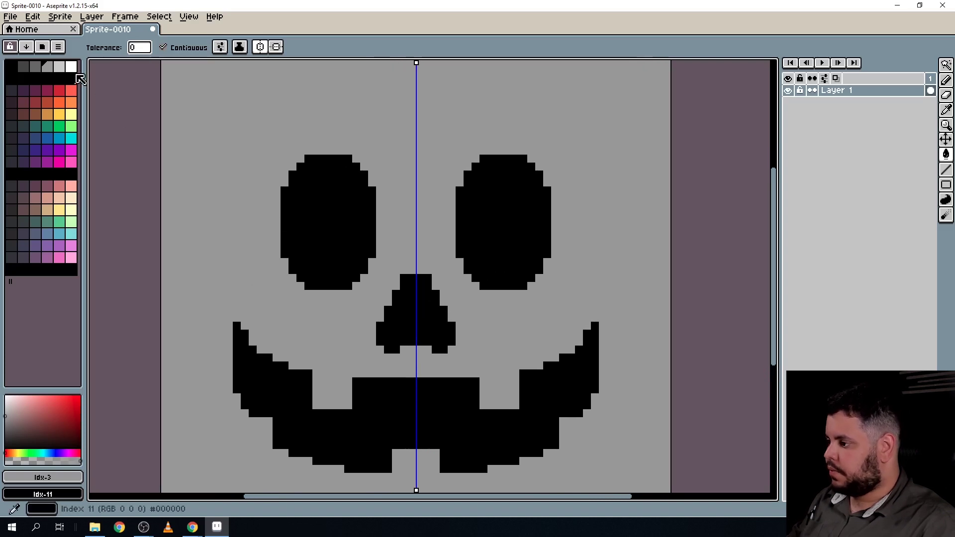
# Refill the background with the lighter grey #cccccc
pyautogui.click(59, 66)
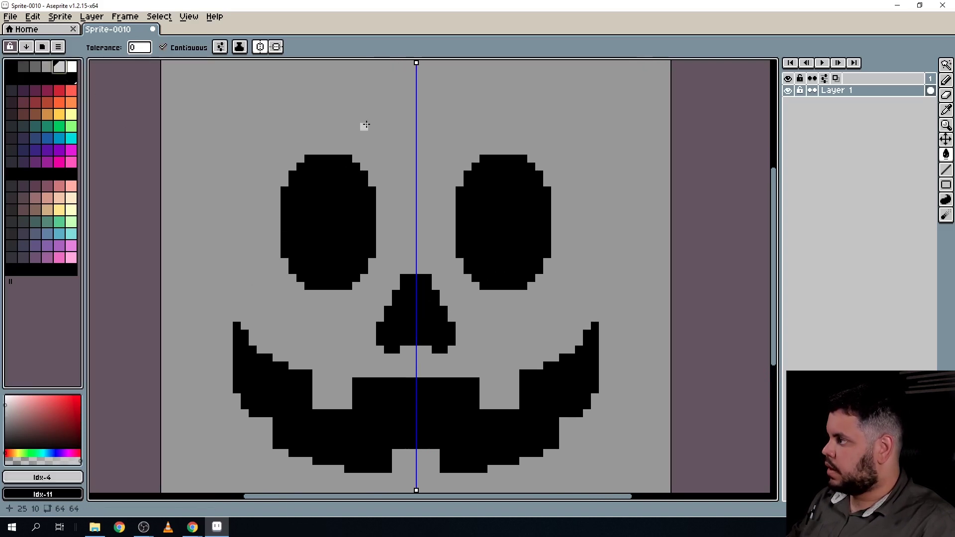
pyautogui.click(390, 122)
pyautogui.moveTo(422, 153); pyautogui.dragTo(411, 163)
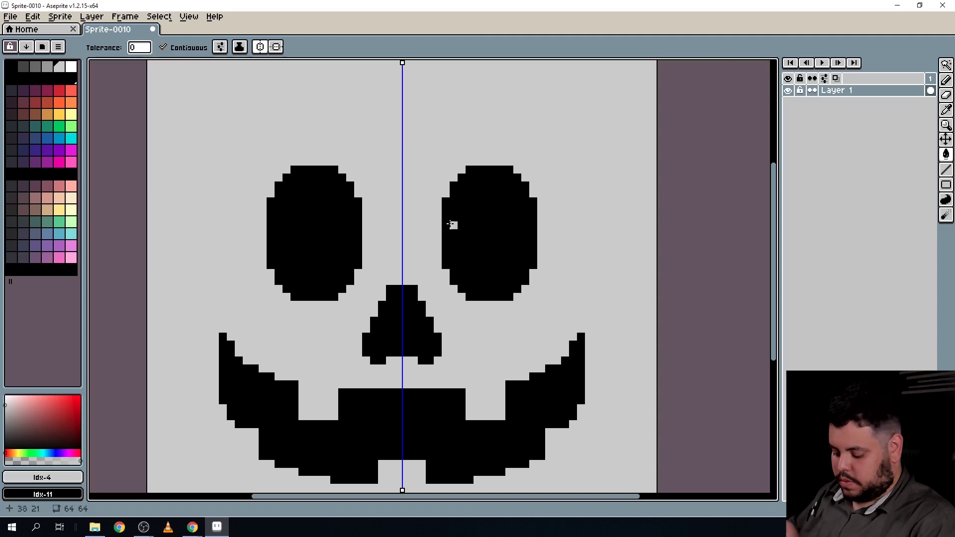
pyautogui.click(47, 66)
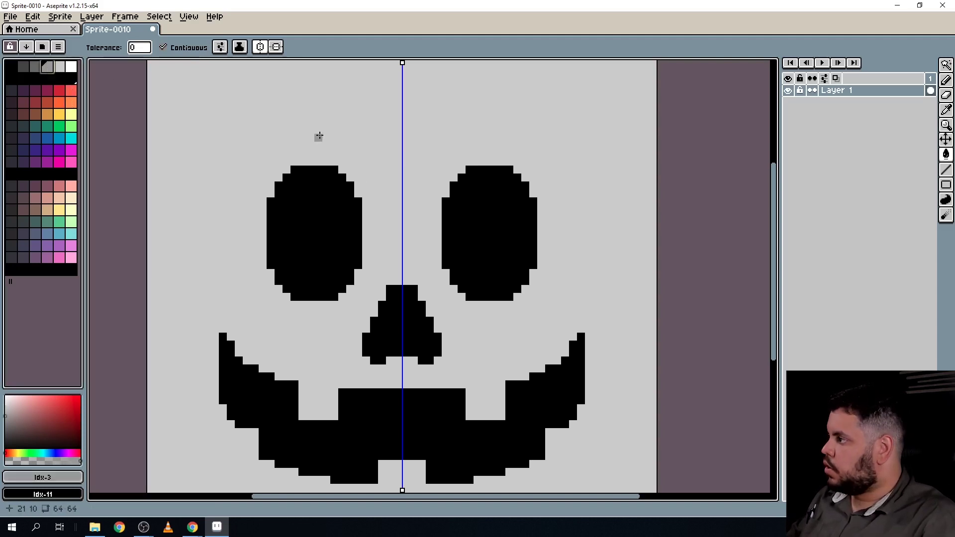
pyautogui.scroll(1, 328, 134)
pyautogui.moveTo(348, 132); pyautogui.dragTo(356, 131)
# Add mirrored grey pixels along the eyes' stepped upper and lower edges
pyautogui.press('b')
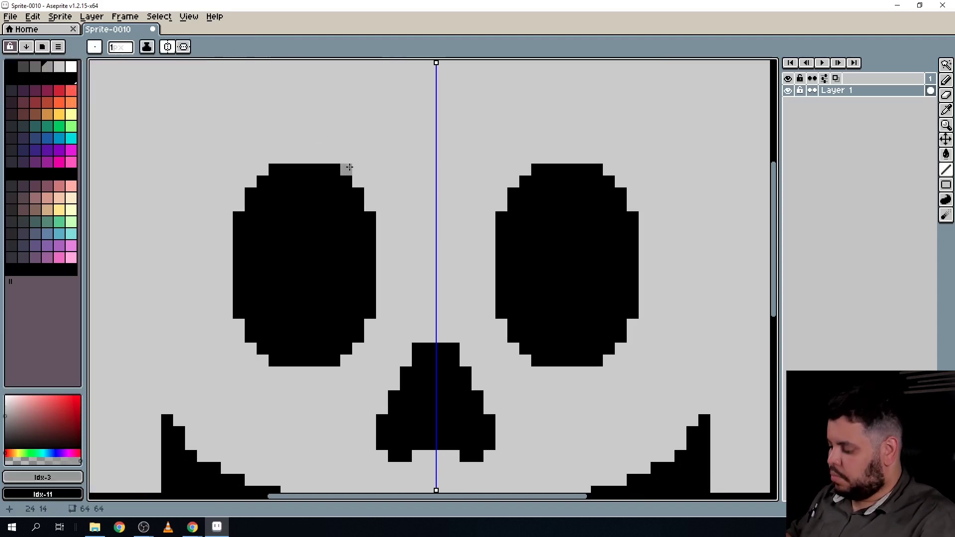
pyautogui.click(350, 167)
pyautogui.click(358, 181)
pyautogui.click(370, 205)
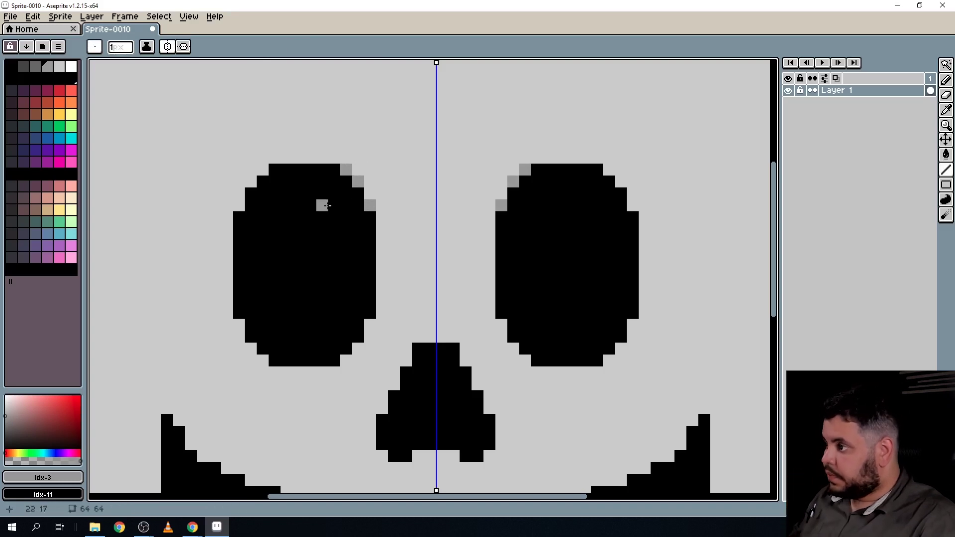
pyautogui.click(249, 181)
pyautogui.click(262, 169)
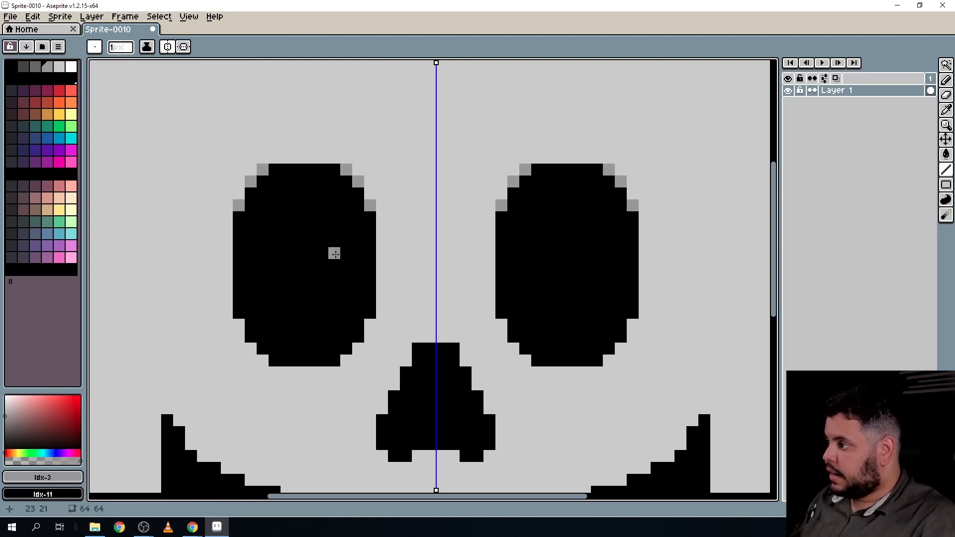
pyautogui.moveTo(290, 291); pyautogui.dragTo(320, 188)
pyautogui.click(281, 246)
pyautogui.click(292, 258)
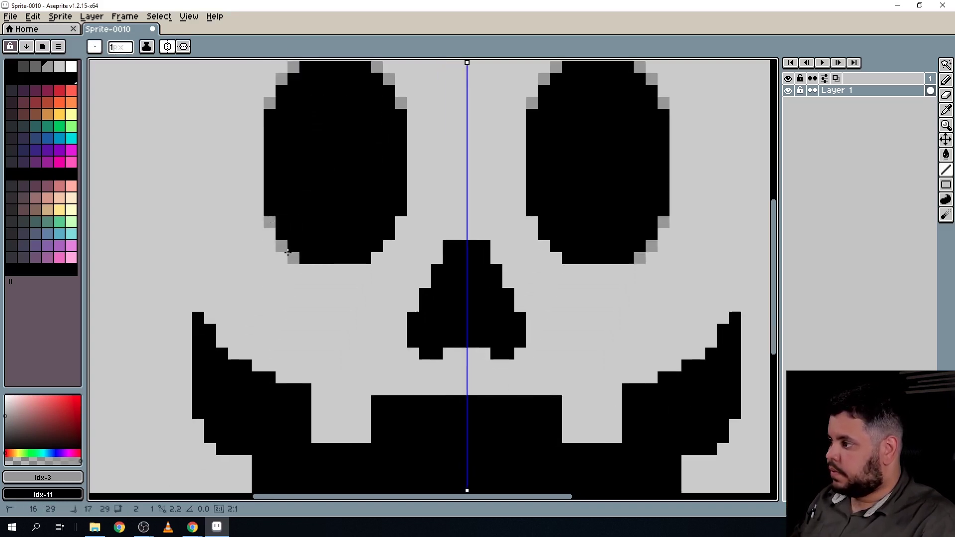
pyautogui.click(388, 246)
pyautogui.click(401, 222)
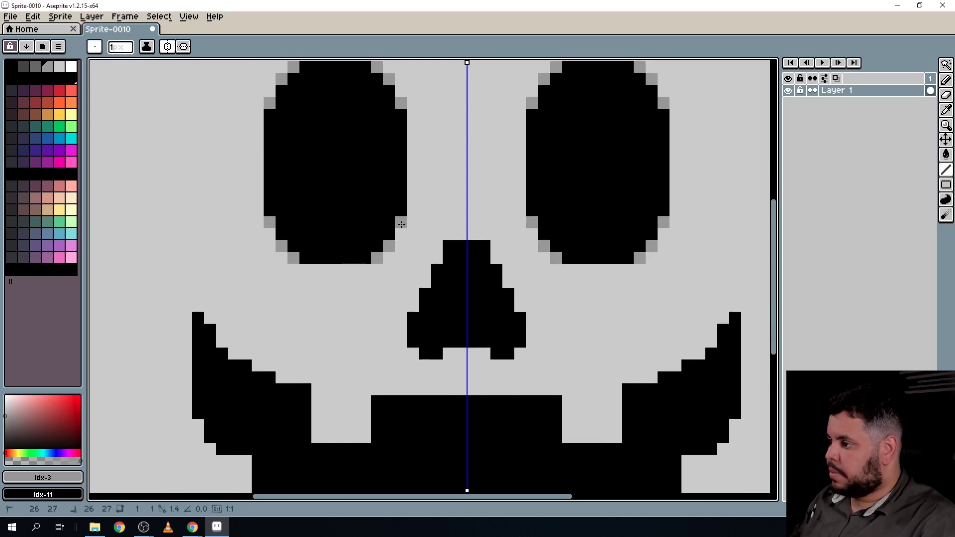
pyautogui.scroll(-4, 477, 200)
pyautogui.scroll(4, 520, 249)
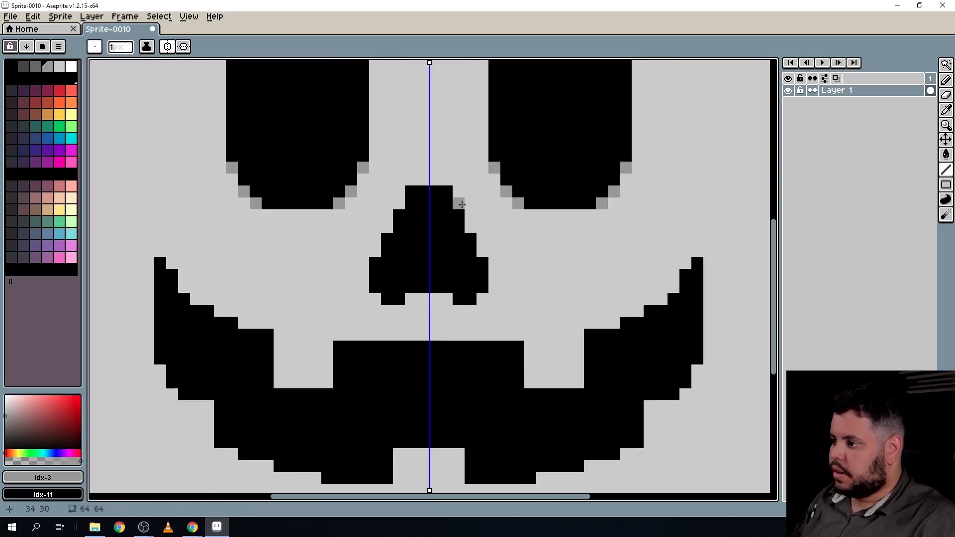
# Smooth the nose's top edge and the grin's upper steps with grey pixels
pyautogui.moveTo(446, 182); pyautogui.dragTo(433, 180)
pyautogui.click(460, 217)
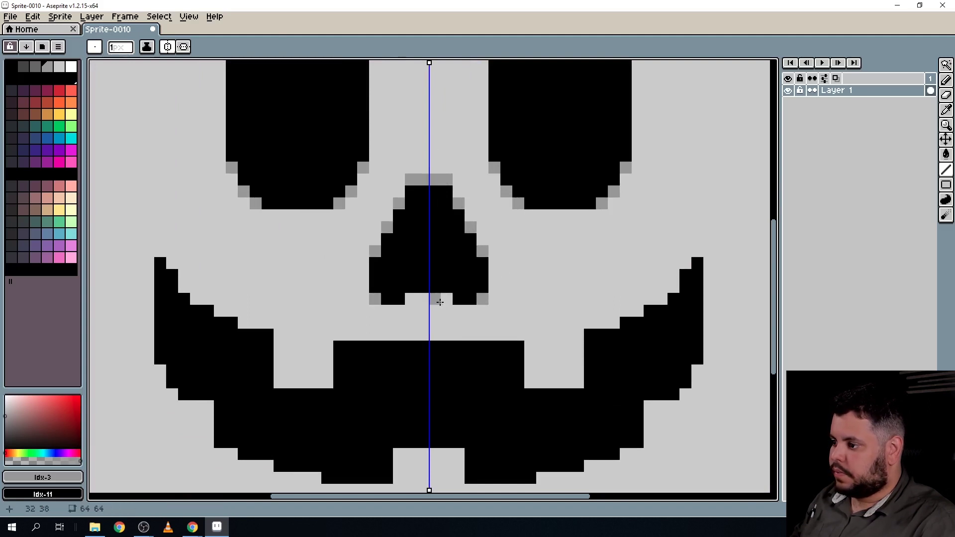
pyautogui.moveTo(526, 299); pyautogui.dragTo(376, 217)
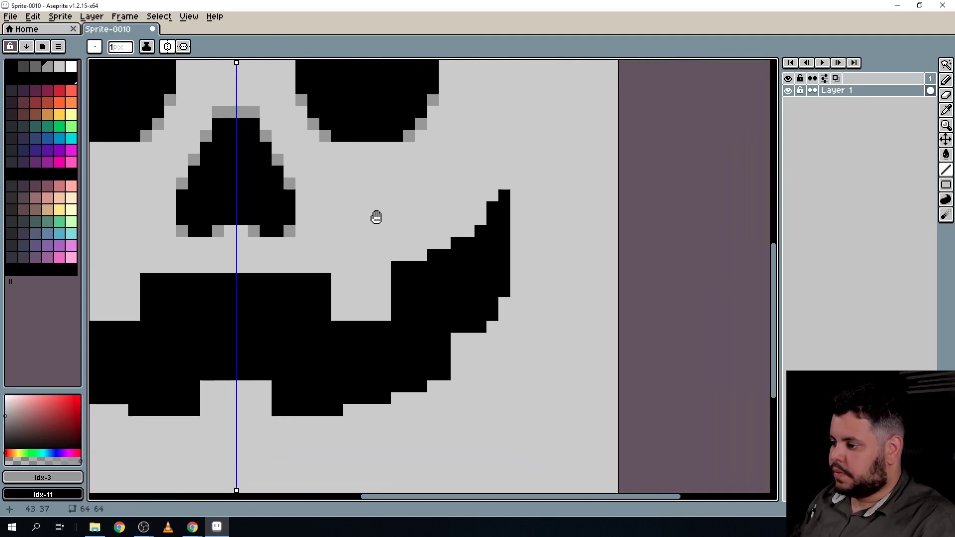
pyautogui.moveTo(420, 259); pyautogui.dragTo(409, 256)
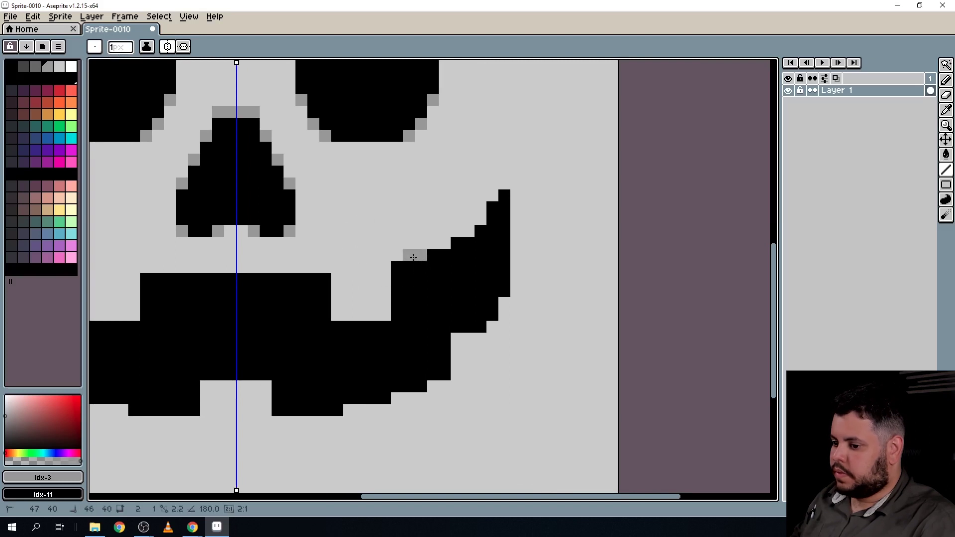
pyautogui.click(469, 231)
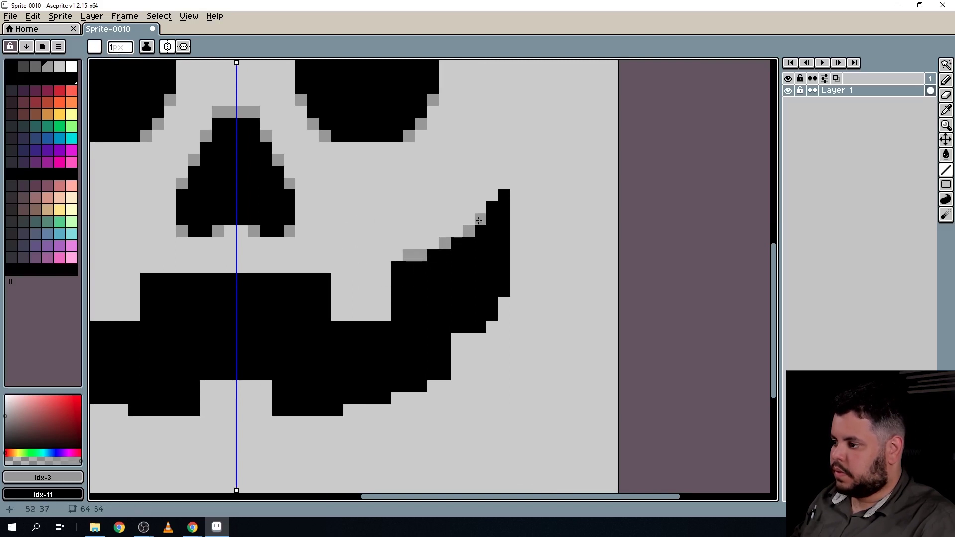
pyautogui.click(492, 199)
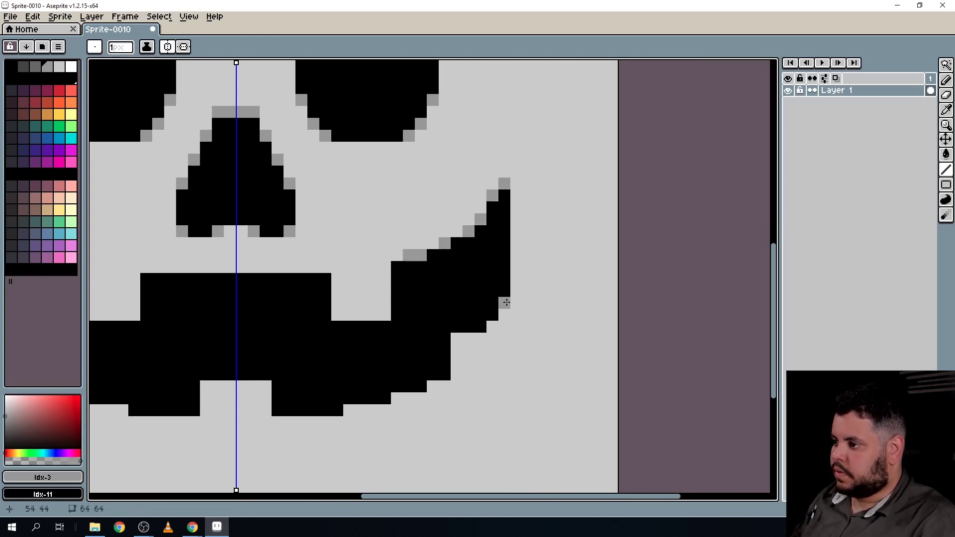
# Soften the grin's right tip, lower-right edge and lower tooth corner with grey
pyautogui.click(457, 350)
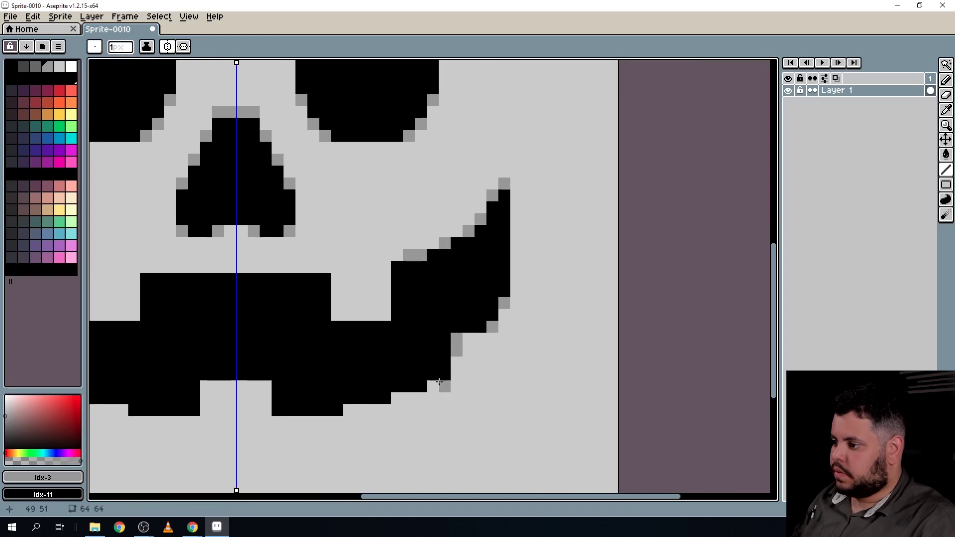
pyautogui.click(360, 411)
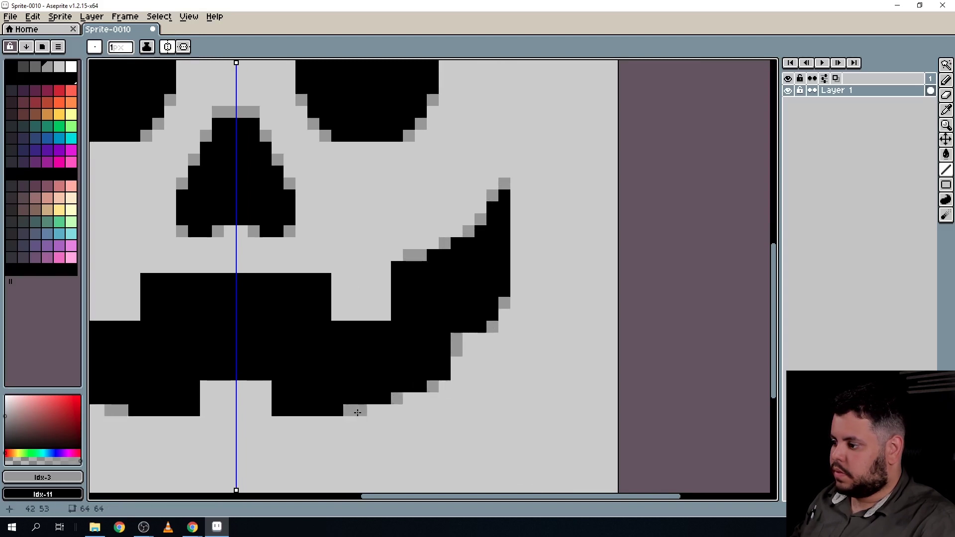
pyautogui.moveTo(354, 411); pyautogui.dragTo(494, 355)
pyautogui.click(415, 336)
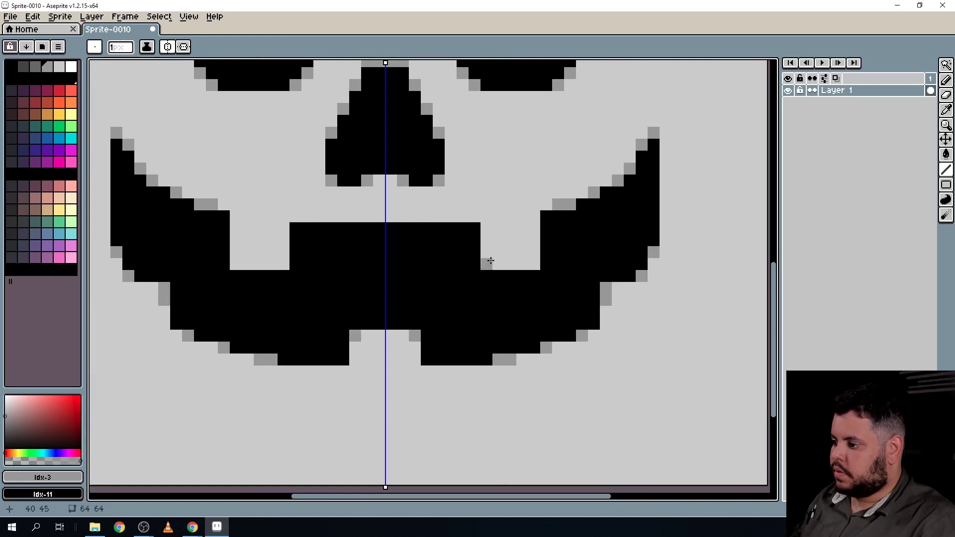
pyautogui.scroll(2, 467, 343)
pyautogui.hscroll(-2, 468, 344)
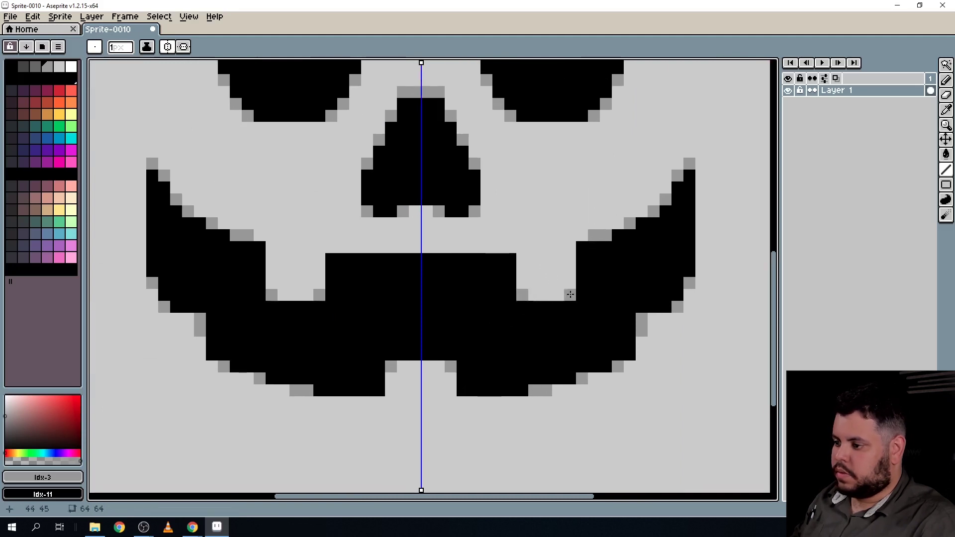
pyautogui.scroll(-5, 452, 293)
pyautogui.moveTo(500, 246); pyautogui.dragTo(450, 254)
pyautogui.scroll(3, 441, 230)
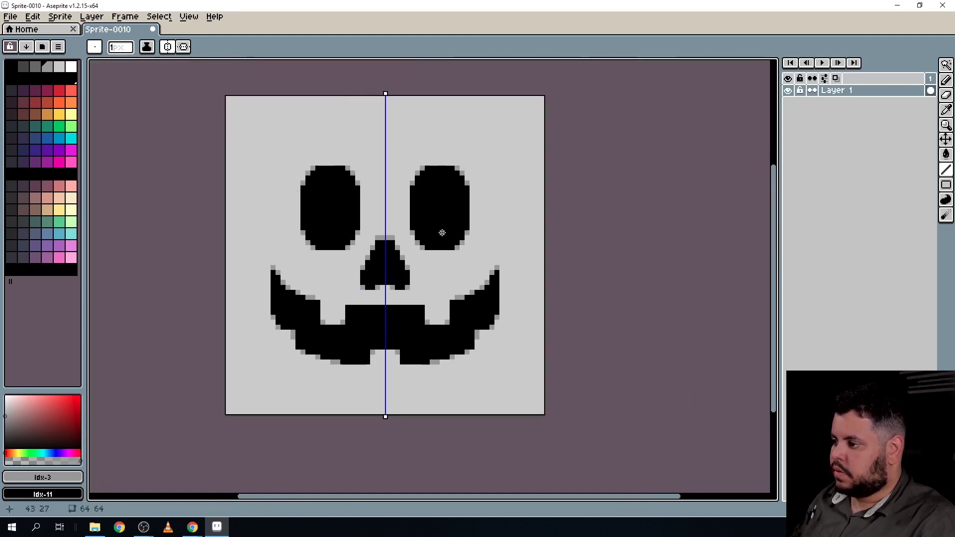
pyautogui.scroll(-1, 426, 247)
pyautogui.scroll(-1, 425, 247)
pyautogui.scroll(1, 404, 230)
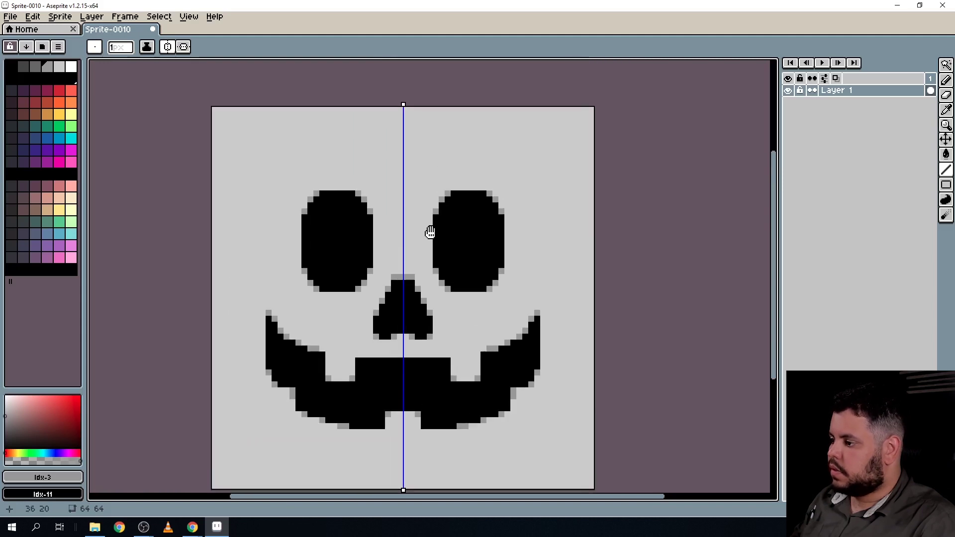
pyautogui.moveTo(430, 231); pyautogui.dragTo(474, 194)
# Draw mirrored grey rib lines down from the eyes and below the grin
pyautogui.scroll(1, 472, 184)
pyautogui.moveTo(385, 141)
pyautogui.mouseDown()
pyautogui.moveTo(467, 221)
pyautogui.moveTo(427, 183)
pyautogui.moveTo(427, 141)
pyautogui.mouseUp()
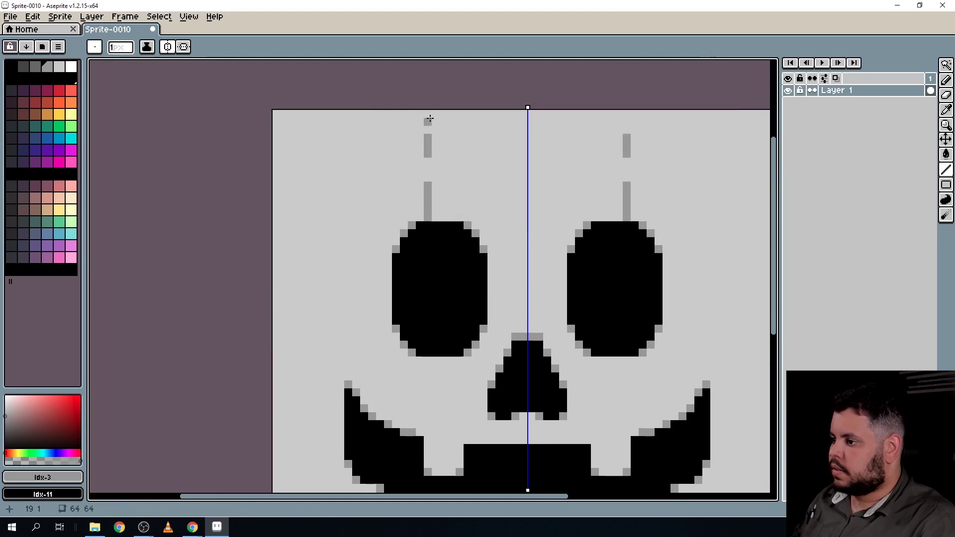
pyautogui.moveTo(433, 262); pyautogui.dragTo(426, 111)
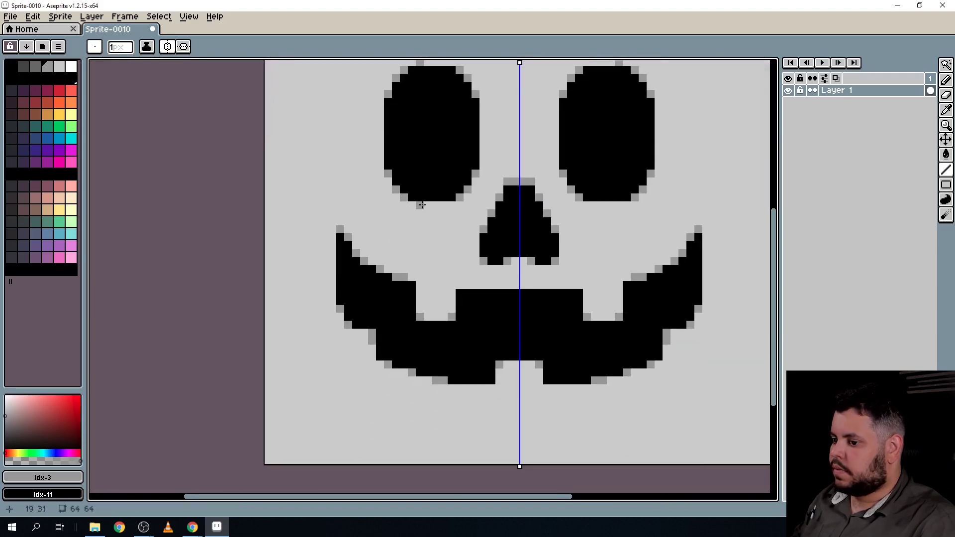
pyautogui.moveTo(421, 204); pyautogui.dragTo(420, 308)
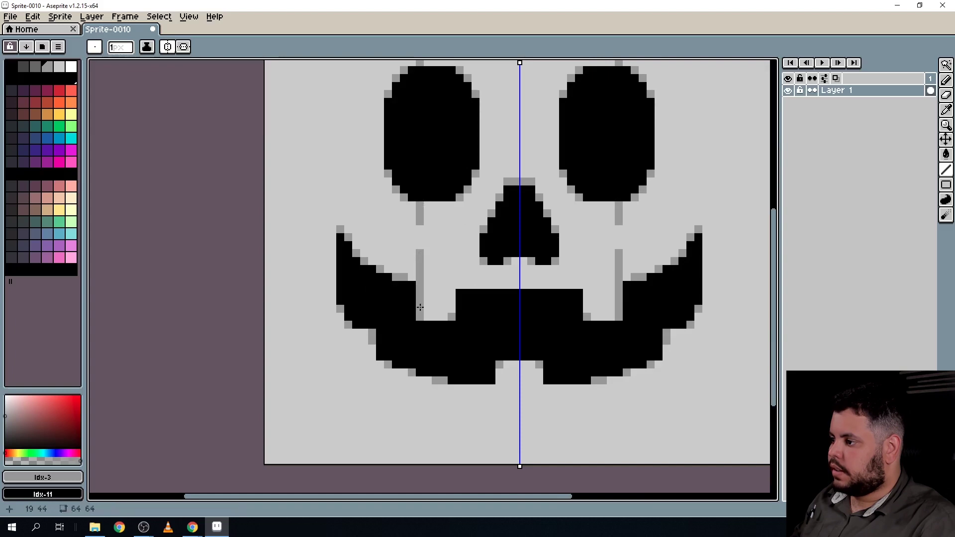
pyautogui.scroll(-2, 419, 299)
pyautogui.moveTo(421, 266); pyautogui.dragTo(419, 346)
pyautogui.scroll(-1, 420, 315)
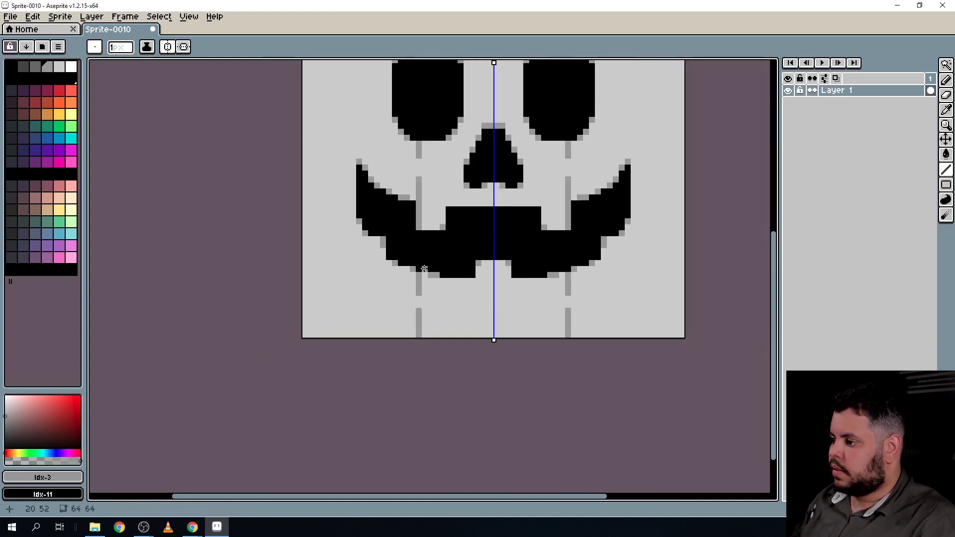
pyautogui.moveTo(424, 250); pyautogui.dragTo(491, 362)
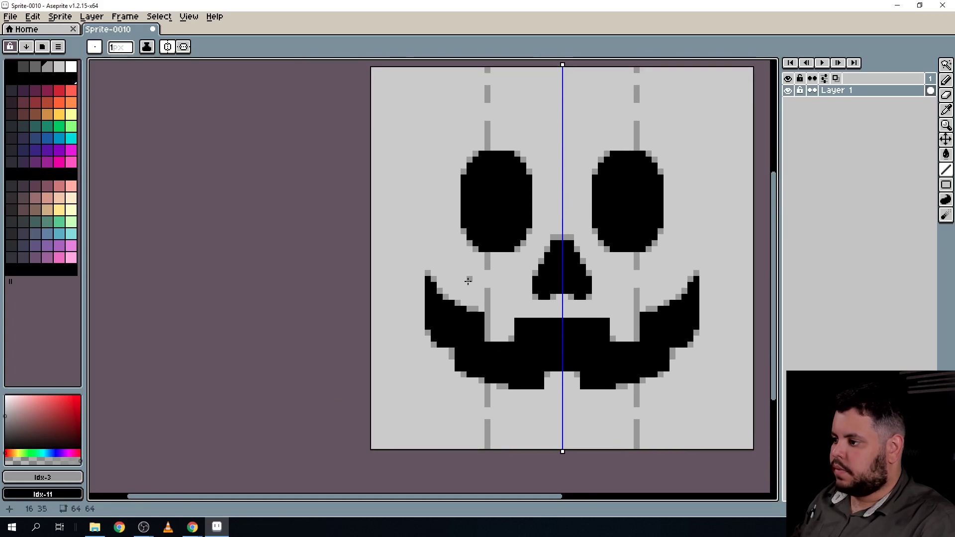
pyautogui.moveTo(492, 194)
pyautogui.mouseDown()
pyautogui.moveTo(473, 208)
pyautogui.moveTo(435, 206)
pyautogui.mouseUp()
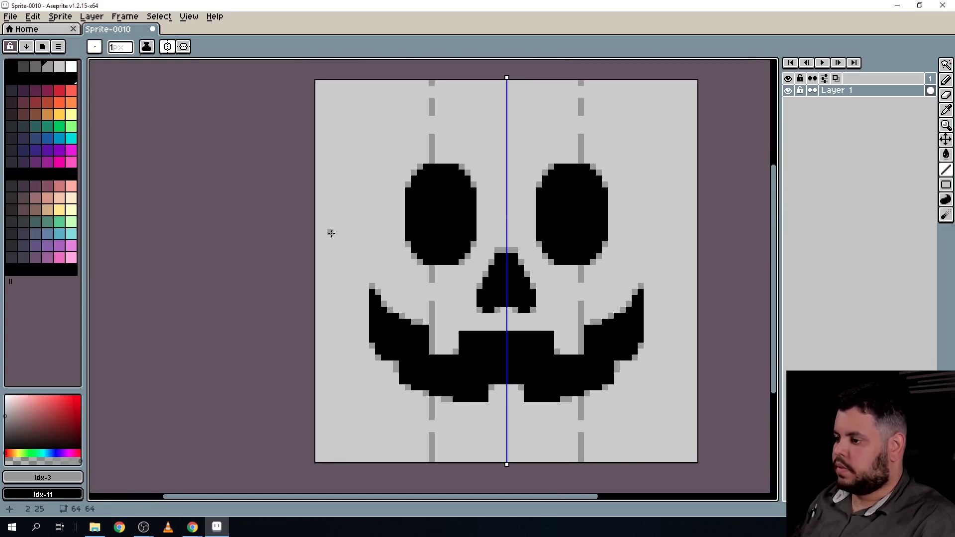
# Add outer grey rib dashes beside the eyes and along the sprite's left edge
pyautogui.moveTo(366, 246); pyautogui.dragTo(365, 120)
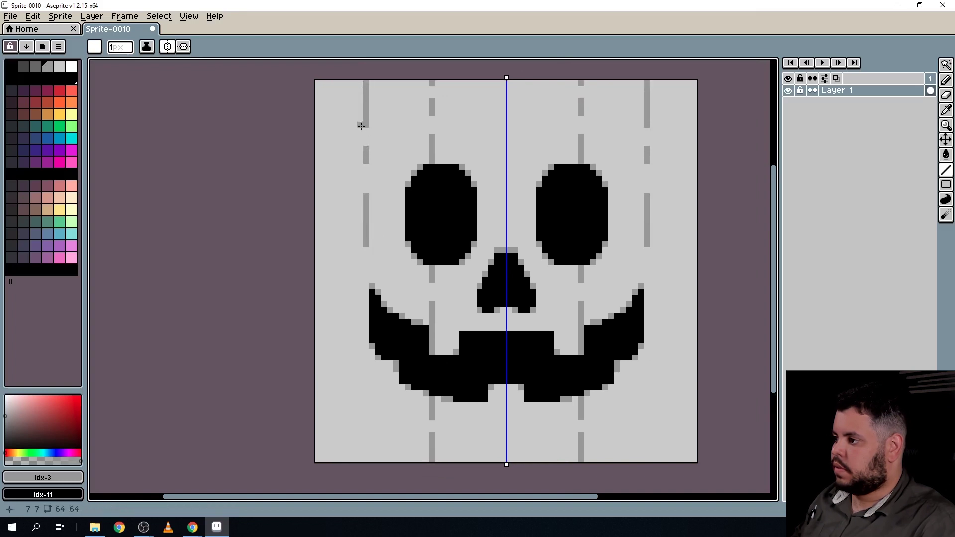
pyautogui.scroll(-3, 368, 205)
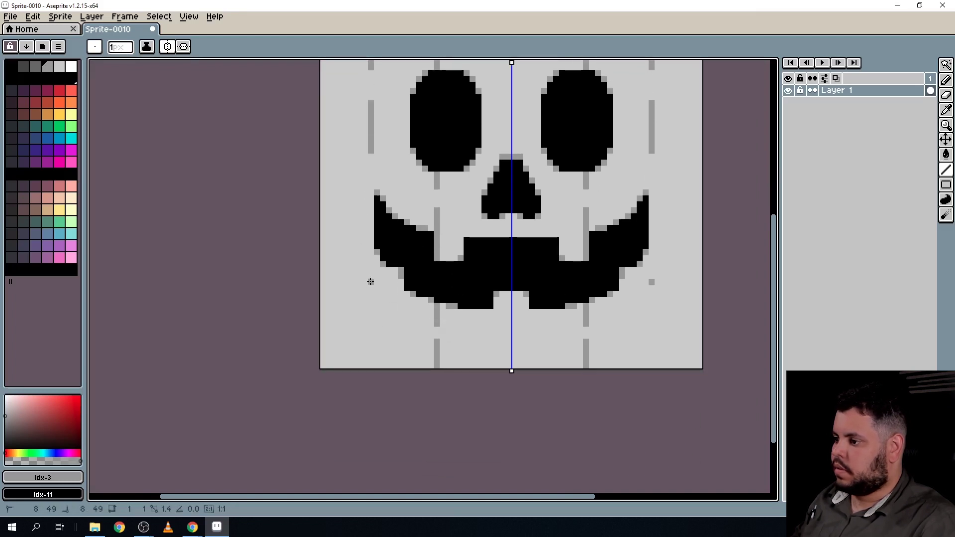
pyautogui.moveTo(371, 281); pyautogui.dragTo(370, 316)
pyautogui.moveTo(371, 353); pyautogui.dragTo(370, 365)
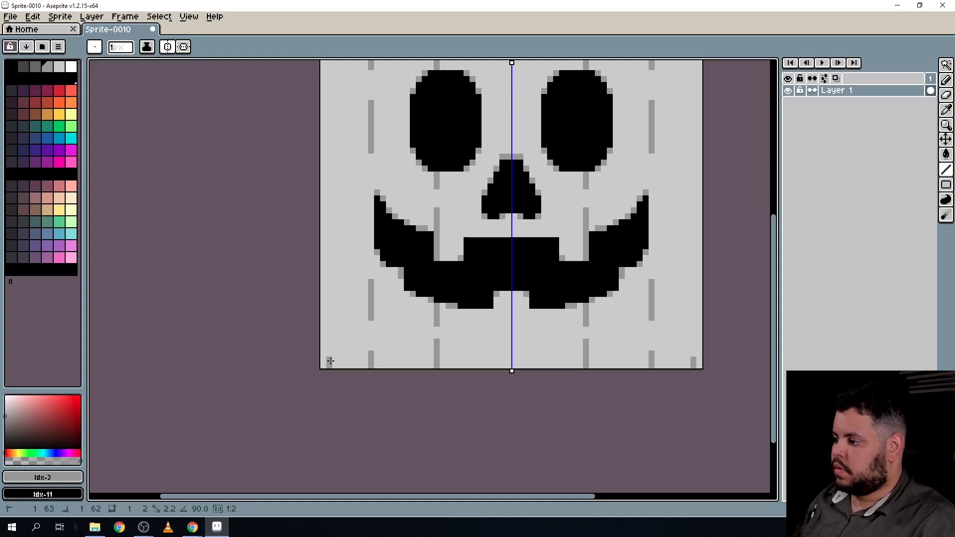
pyautogui.moveTo(323, 366); pyautogui.dragTo(322, 267)
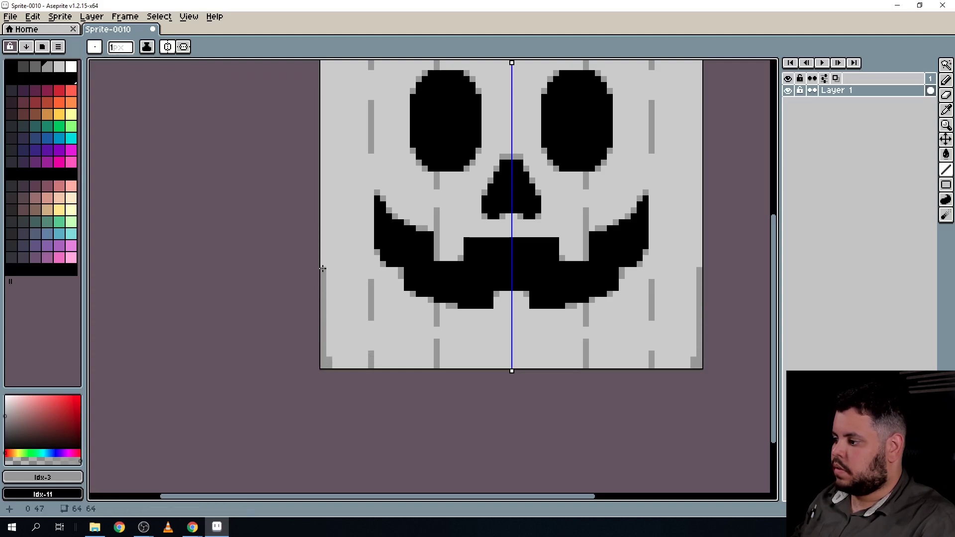
pyautogui.scroll(5, 337, 284)
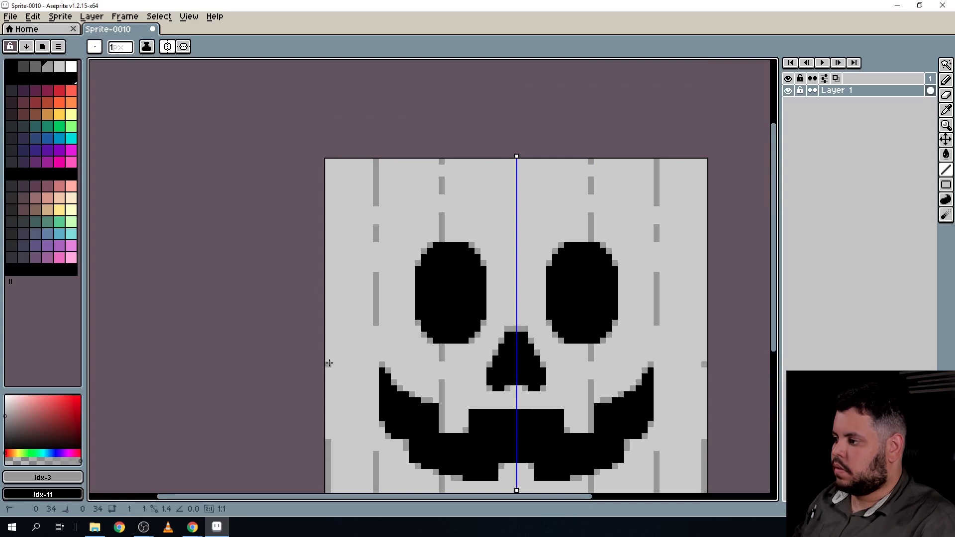
pyautogui.moveTo(328, 366); pyautogui.dragTo(328, 305)
pyautogui.moveTo(327, 267); pyautogui.dragTo(328, 253)
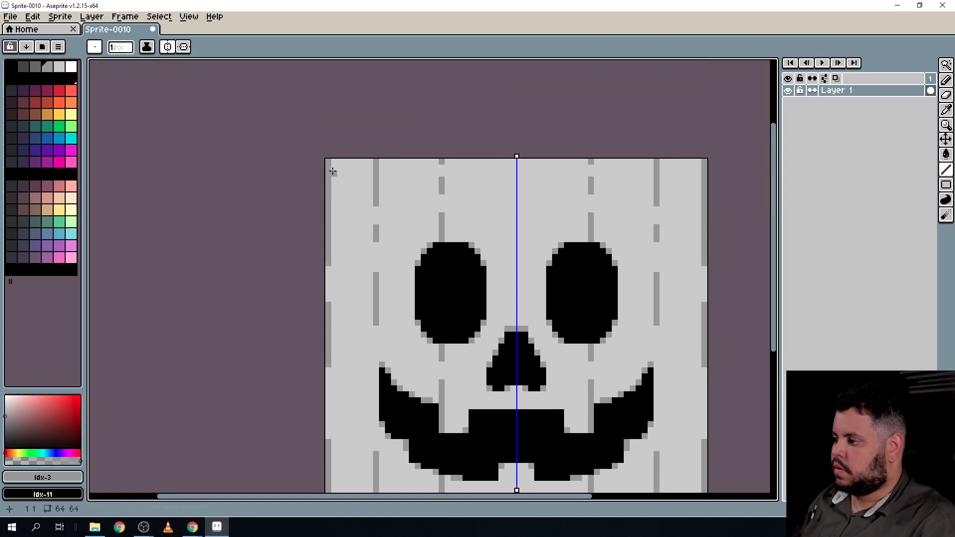
pyautogui.scroll(2, 370, 167)
pyautogui.moveTo(370, 167)
pyautogui.mouseDown()
pyautogui.moveTo(371, 180)
pyautogui.moveTo(373, 154)
pyautogui.mouseUp()
# Add a grey pixel in the top row and a flared grey rib base at the bottom
pyautogui.click(315, 157)
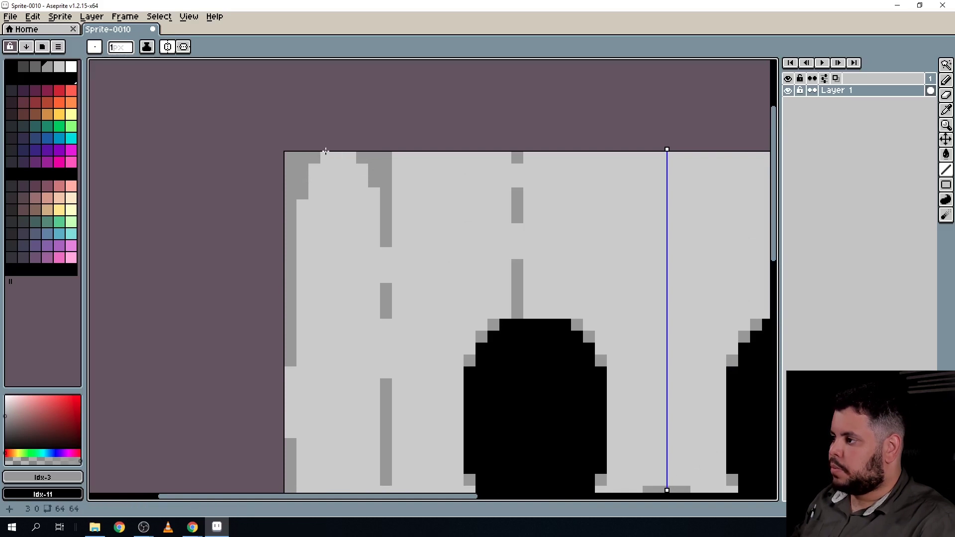
pyautogui.scroll(-4, 458, 241)
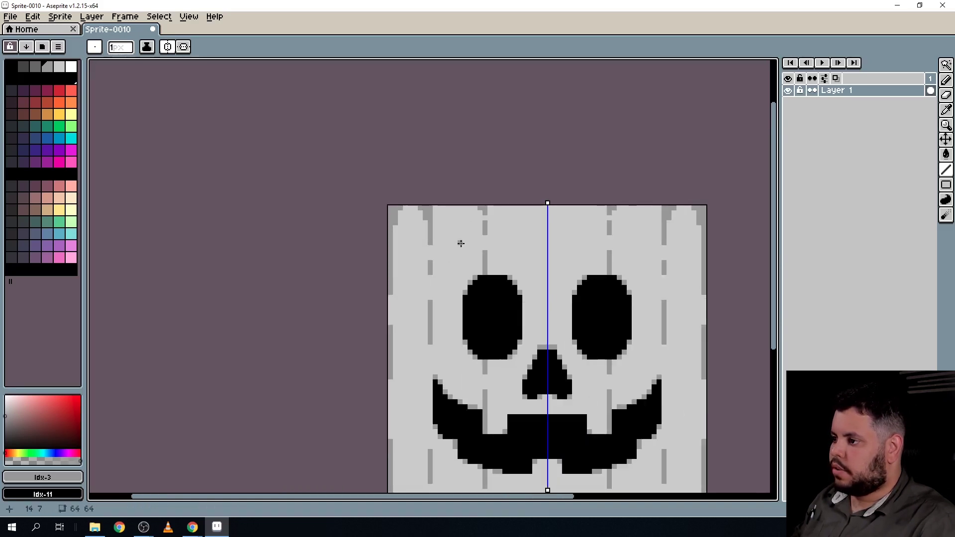
pyautogui.scroll(2, 395, 348)
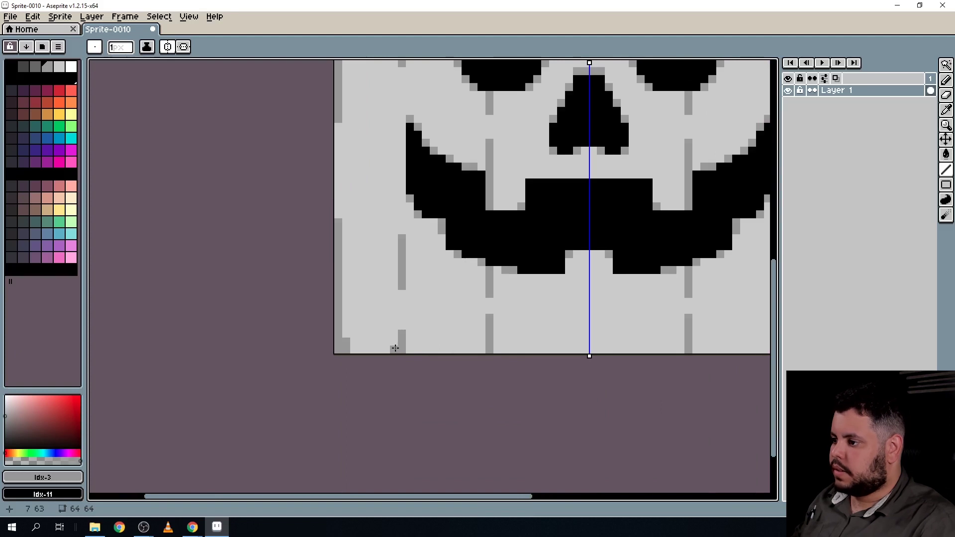
pyautogui.moveTo(483, 329); pyautogui.dragTo(482, 347)
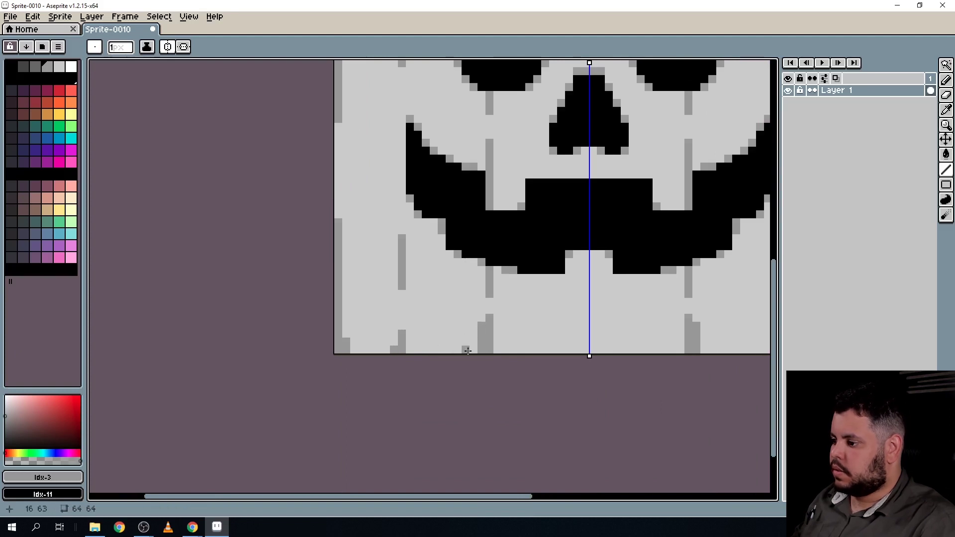
pyautogui.click(466, 349)
pyautogui.click(473, 350)
pyautogui.click(475, 340)
pyautogui.click(484, 276)
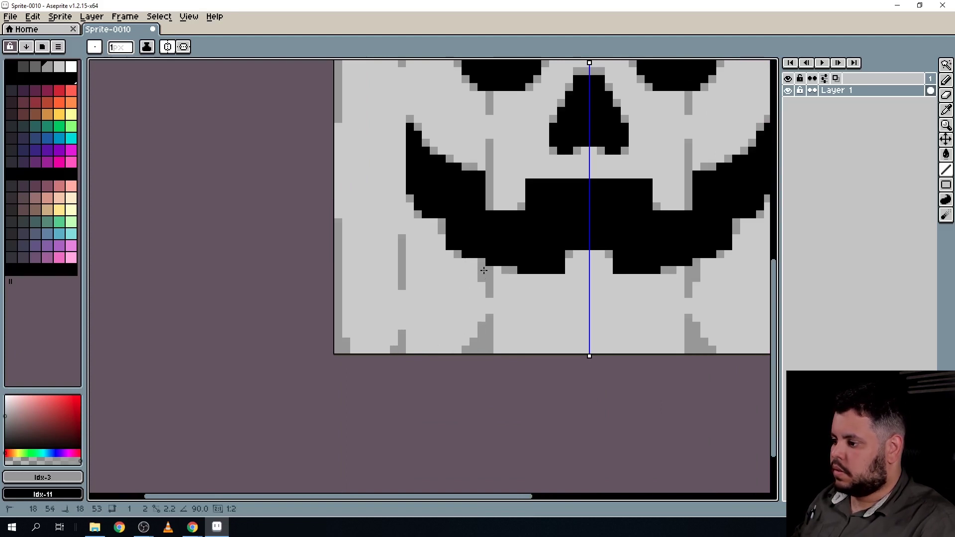
# Place grey rib pixels beside the grin's left edge, around the left eye and above the eyes
pyautogui.moveTo(479, 204); pyautogui.dragTo(444, 375)
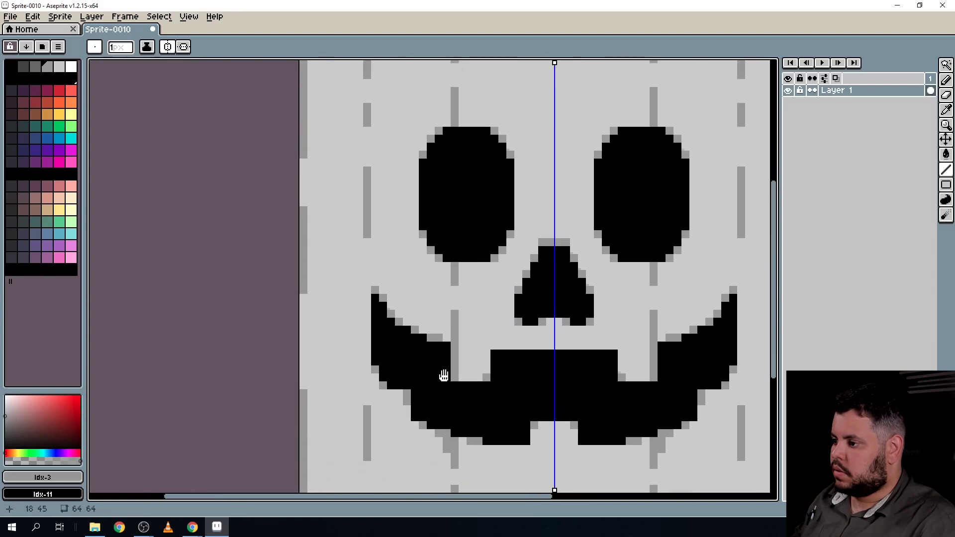
pyautogui.click(444, 329)
pyautogui.click(445, 266)
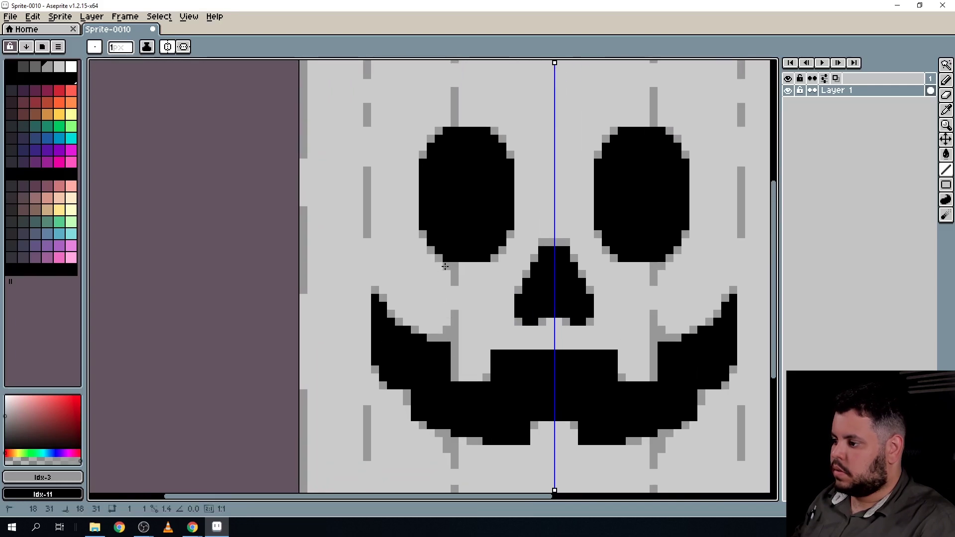
pyautogui.moveTo(458, 207); pyautogui.dragTo(435, 400)
pyautogui.click(421, 318)
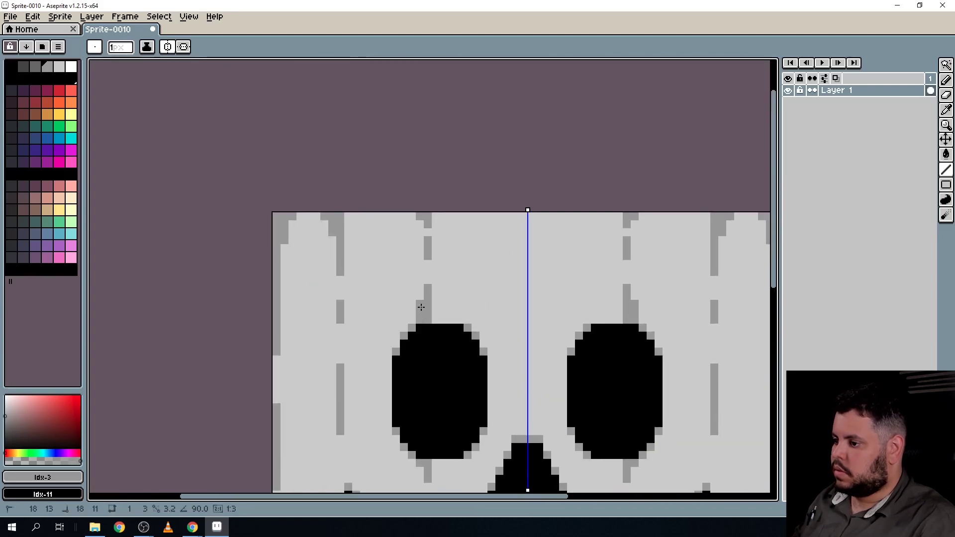
pyautogui.scroll(-3, 421, 319)
pyautogui.moveTo(513, 360); pyautogui.dragTo(445, 295)
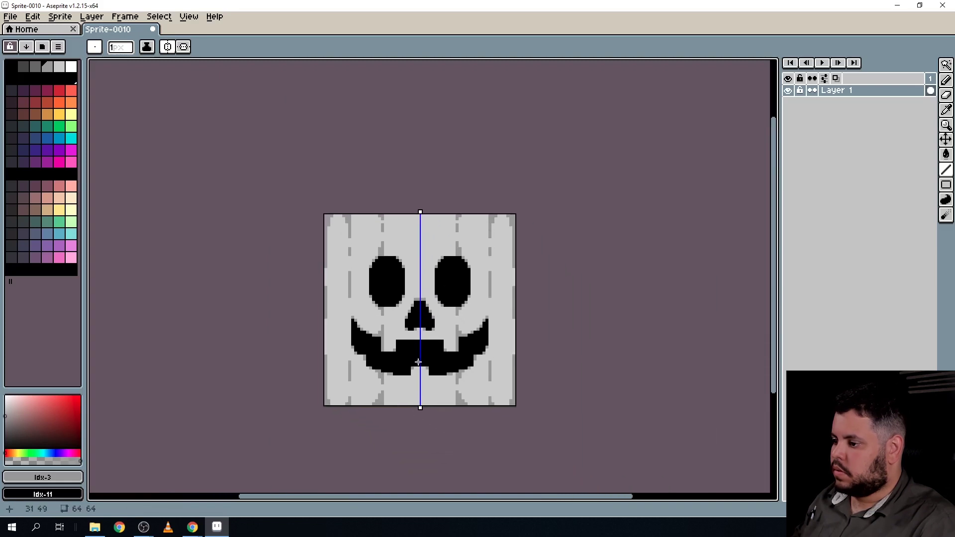
pyautogui.scroll(3, 420, 372)
# Draw a vertical grey rib line from the top of the nose to the canvas top
pyautogui.moveTo(419, 405); pyautogui.dragTo(422, 462)
pyautogui.moveTo(405, 294)
pyautogui.mouseDown()
pyautogui.moveTo(414, 331)
pyautogui.moveTo(417, 198)
pyautogui.mouseUp()
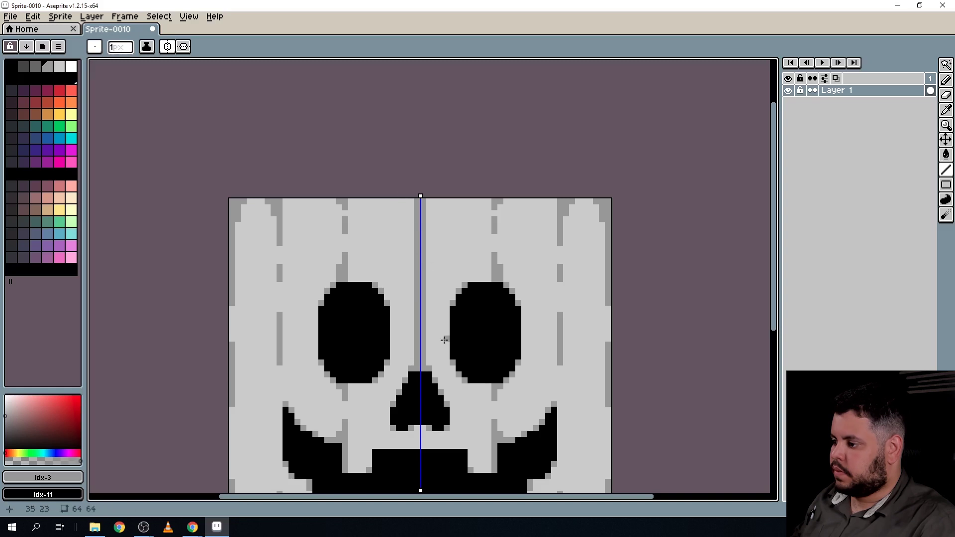
pyautogui.moveTo(447, 380); pyautogui.dragTo(448, 242)
pyautogui.moveTo(433, 359)
pyautogui.mouseDown()
pyautogui.moveTo(434, 337)
pyautogui.moveTo(420, 361)
pyautogui.moveTo(420, 408)
pyautogui.mouseUp()
pyautogui.scroll(1, 421, 336)
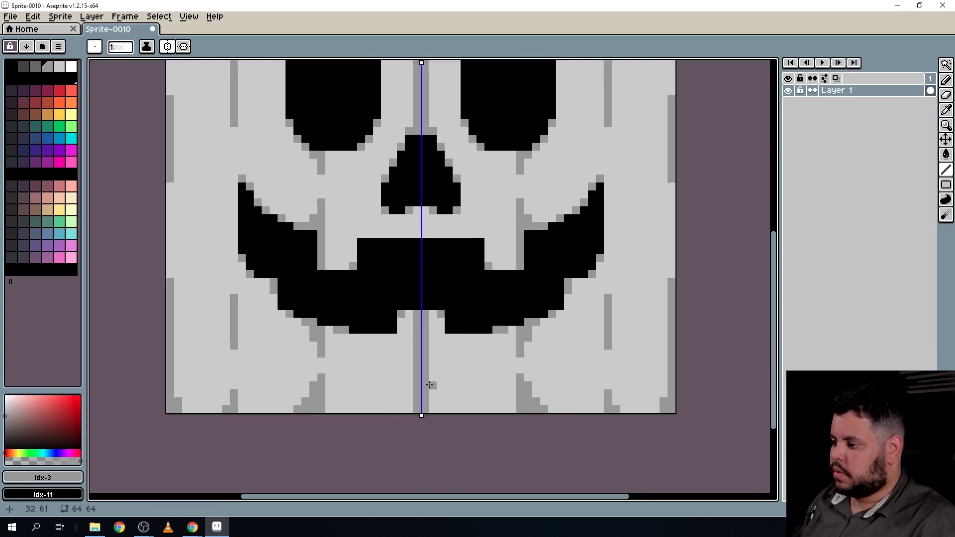
pyautogui.scroll(-2, 431, 368)
pyautogui.moveTo(464, 328)
pyautogui.mouseDown()
pyautogui.moveTo(403, 383)
pyautogui.moveTo(458, 341)
pyautogui.mouseUp()
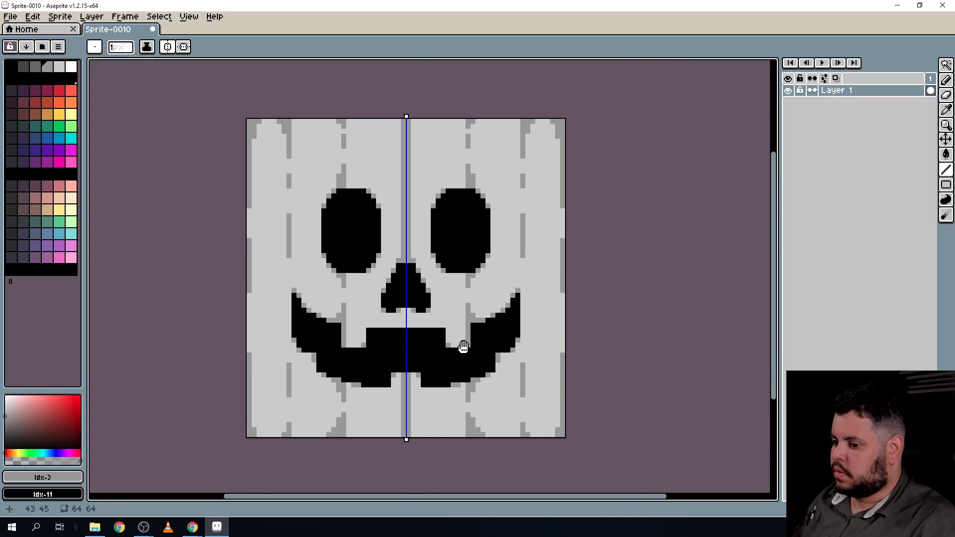
pyautogui.scroll(2, 448, 258)
pyautogui.scroll(2, 460, 258)
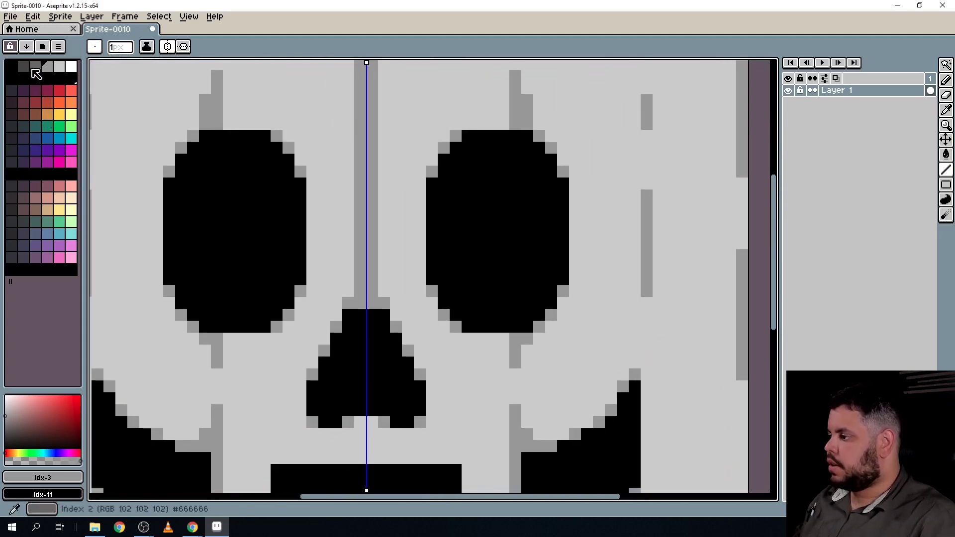
# Shade the lower-left, bottom and lower-right edges of the eyes with dark grey
pyautogui.moveTo(221, 262)
pyautogui.mouseDown()
pyautogui.moveTo(285, 211)
pyautogui.moveTo(305, 234)
pyautogui.mouseUp()
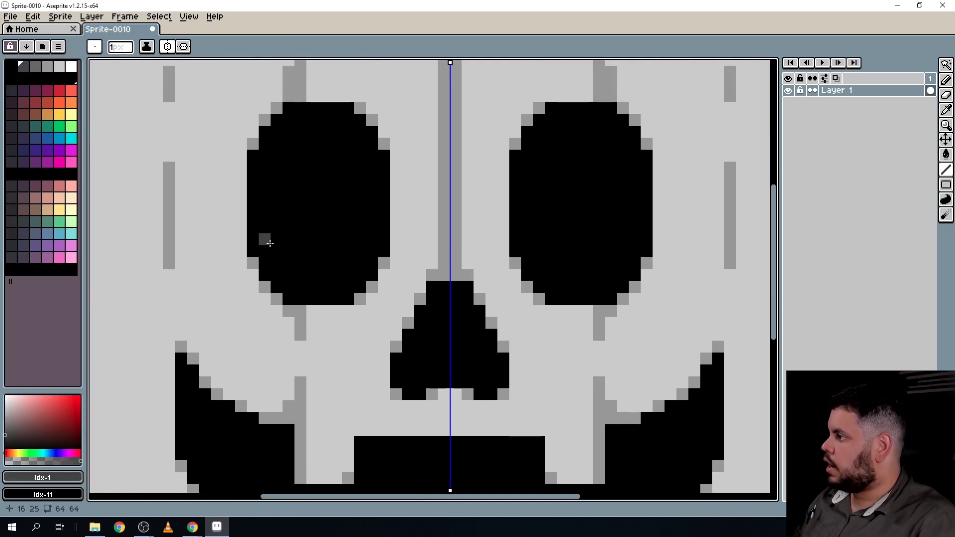
pyautogui.moveTo(254, 250); pyautogui.dragTo(254, 242)
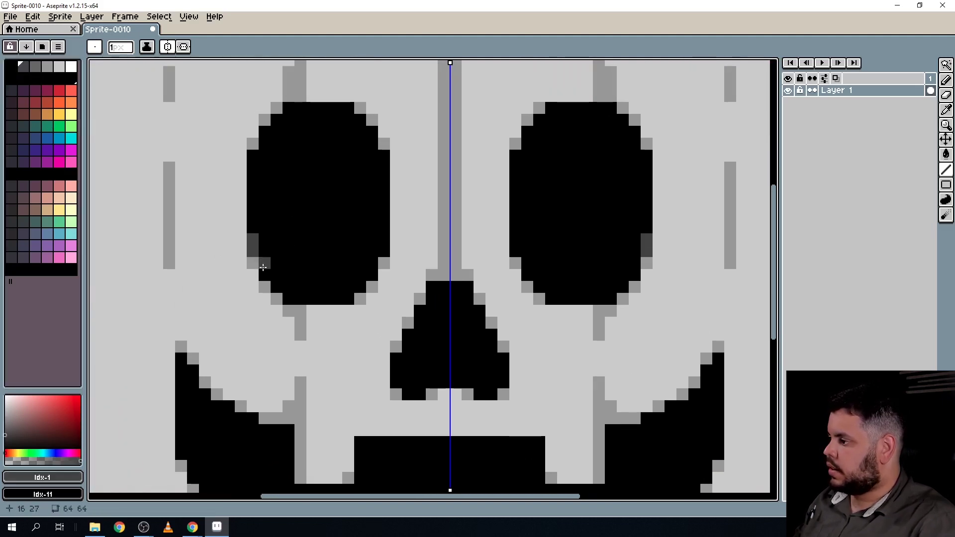
pyautogui.click(261, 275)
pyautogui.click(277, 275)
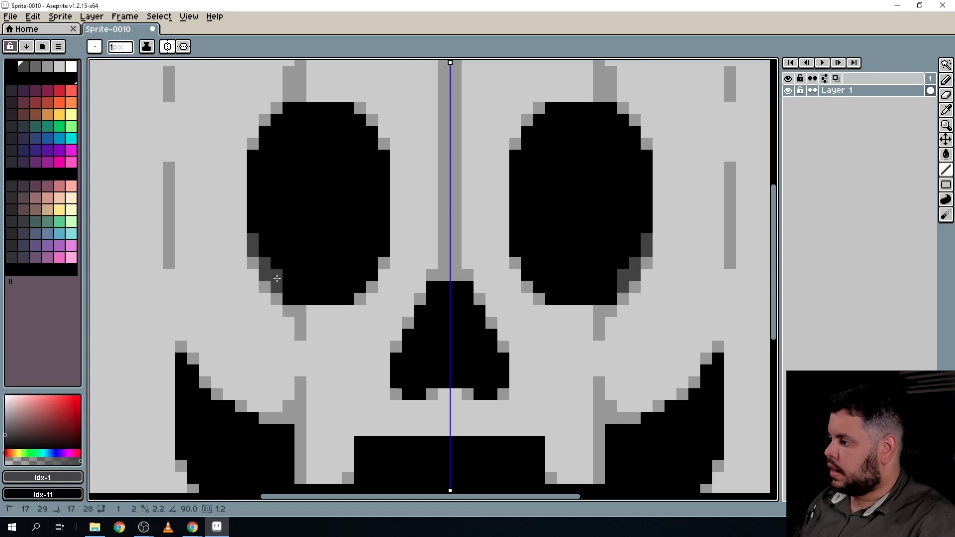
pyautogui.moveTo(285, 287)
pyautogui.mouseDown()
pyautogui.moveTo(348, 285)
pyautogui.moveTo(345, 299)
pyautogui.moveTo(305, 300)
pyautogui.mouseUp()
pyautogui.moveTo(359, 287); pyautogui.dragTo(370, 263)
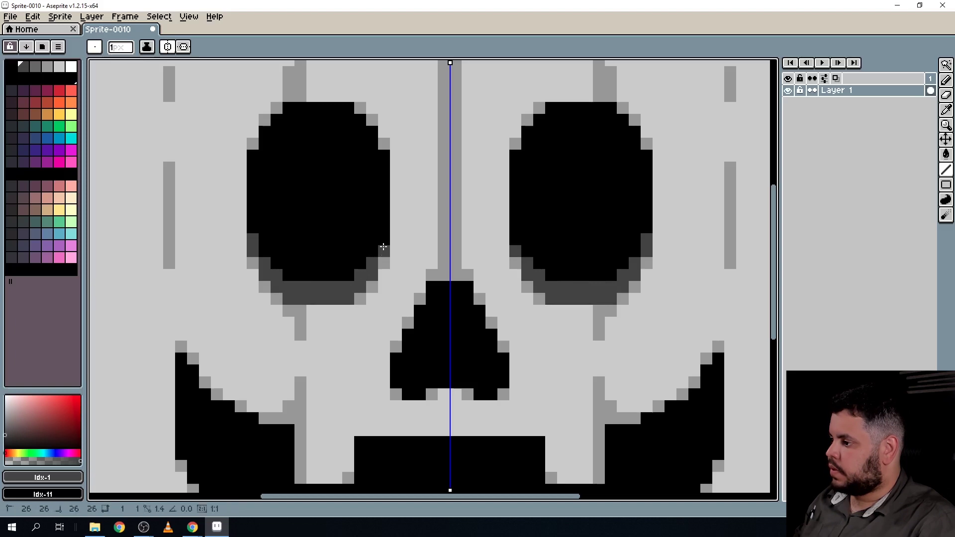
pyautogui.scroll(-1, 370, 271)
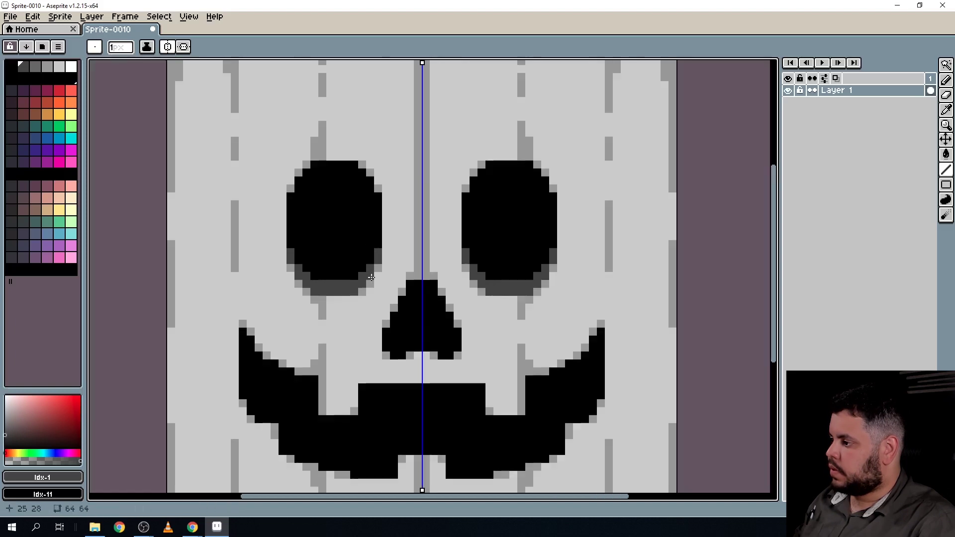
pyautogui.scroll(2, 371, 277)
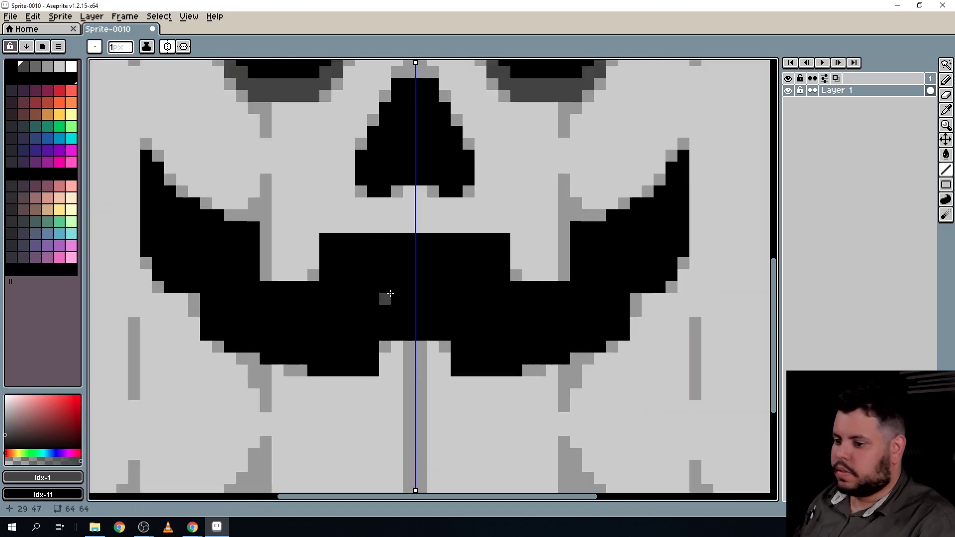
# Shade the grin's bottom rows and outer edges dark grey
pyautogui.moveTo(409, 334); pyautogui.dragTo(385, 333)
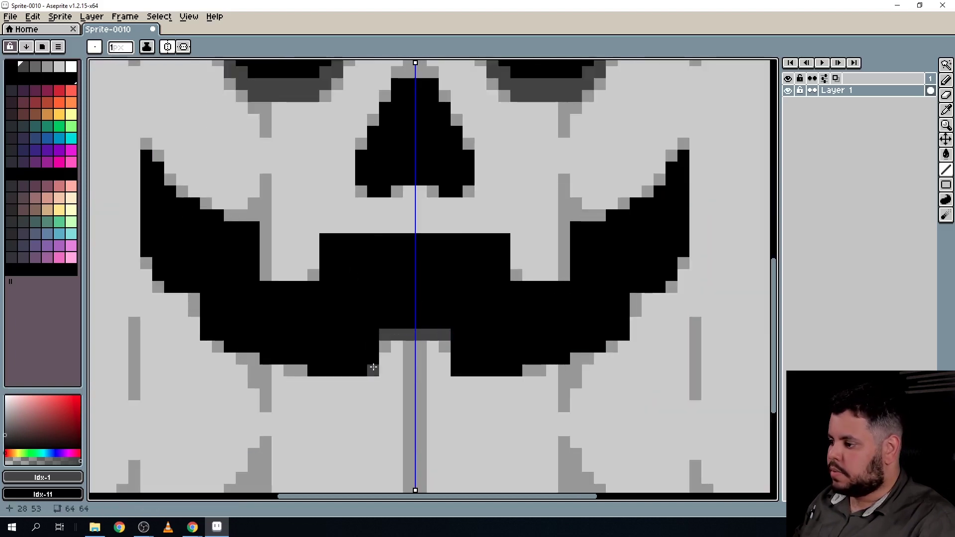
pyautogui.moveTo(373, 367)
pyautogui.mouseDown()
pyautogui.moveTo(312, 371)
pyautogui.moveTo(308, 360)
pyautogui.moveTo(366, 355)
pyautogui.mouseUp()
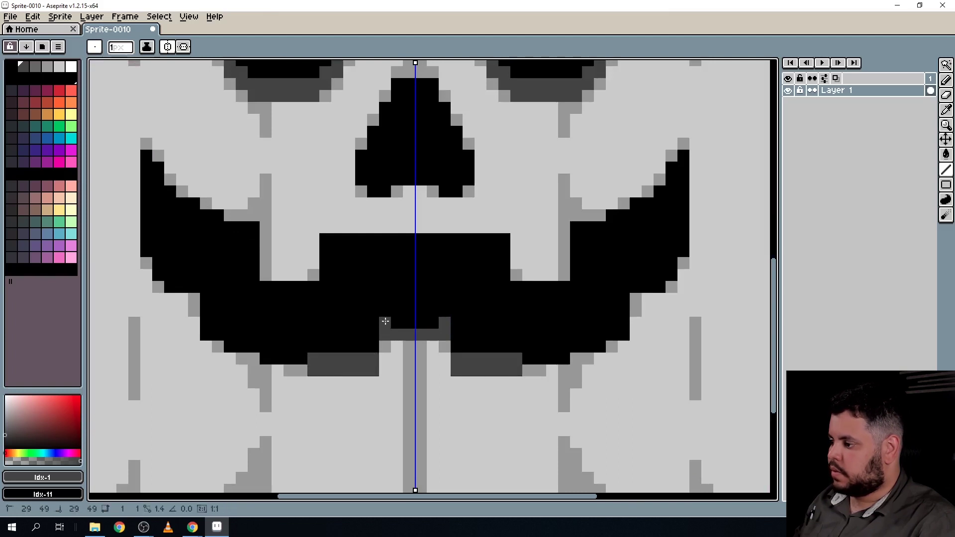
pyautogui.moveTo(385, 321); pyautogui.dragTo(396, 327)
pyautogui.moveTo(303, 357)
pyautogui.mouseDown()
pyautogui.moveTo(276, 358)
pyautogui.moveTo(264, 347)
pyautogui.moveTo(285, 345)
pyautogui.moveTo(233, 347)
pyautogui.moveTo(229, 335)
pyautogui.moveTo(254, 335)
pyautogui.moveTo(215, 337)
pyautogui.moveTo(206, 324)
pyautogui.moveTo(219, 324)
pyautogui.mouseUp()
pyautogui.scroll(-1, 219, 324)
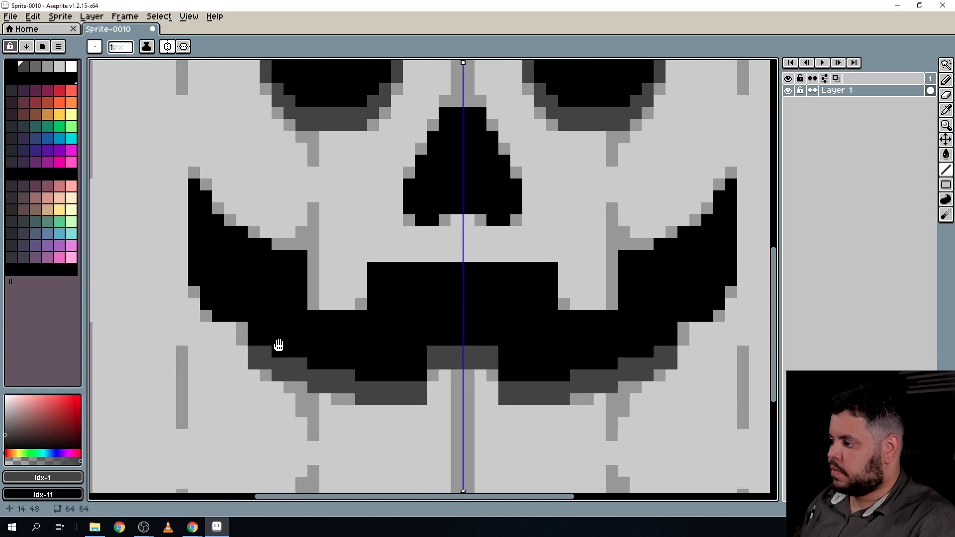
pyautogui.scroll(1, 281, 342)
pyautogui.moveTo(309, 334)
pyautogui.mouseDown()
pyautogui.moveTo(312, 320)
pyautogui.moveTo(278, 323)
pyautogui.moveTo(260, 289)
pyautogui.mouseUp()
pyautogui.scroll(-4, 340, 302)
pyautogui.scroll(5, 411, 336)
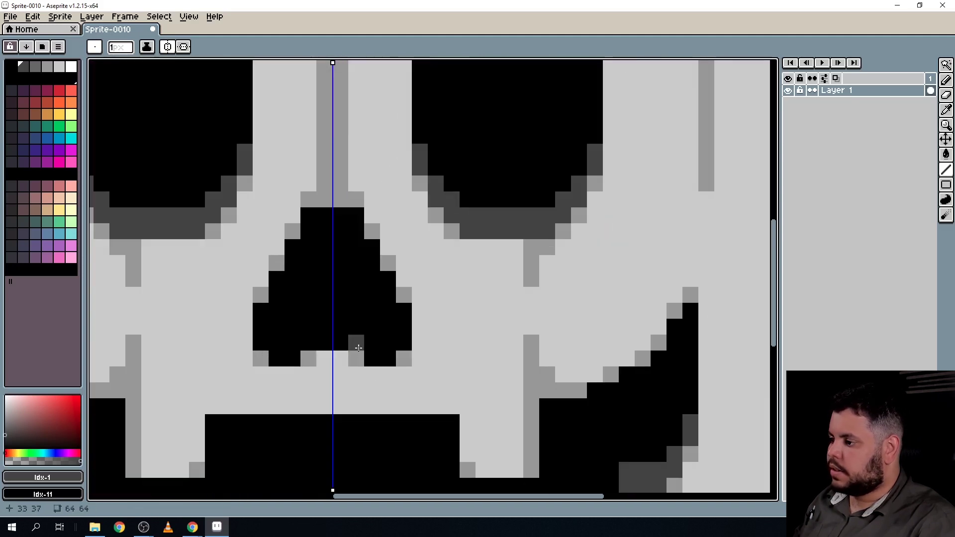
# Shade the nose's bottom rows dark grey, extending two pixels sideways
pyautogui.moveTo(358, 347)
pyautogui.mouseDown()
pyautogui.moveTo(334, 341)
pyautogui.moveTo(338, 329)
pyautogui.moveTo(353, 329)
pyautogui.mouseUp()
pyautogui.moveTo(375, 361)
pyautogui.mouseDown()
pyautogui.moveTo(386, 341)
pyautogui.moveTo(367, 342)
pyautogui.moveTo(406, 341)
pyautogui.moveTo(405, 315)
pyautogui.mouseUp()
pyautogui.scroll(-6, 413, 318)
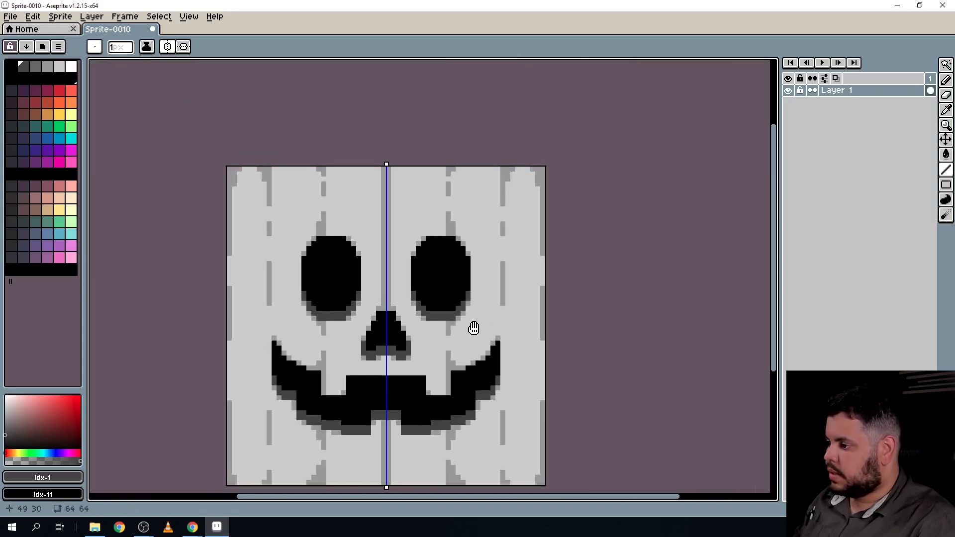
pyautogui.scroll(5, 473, 328)
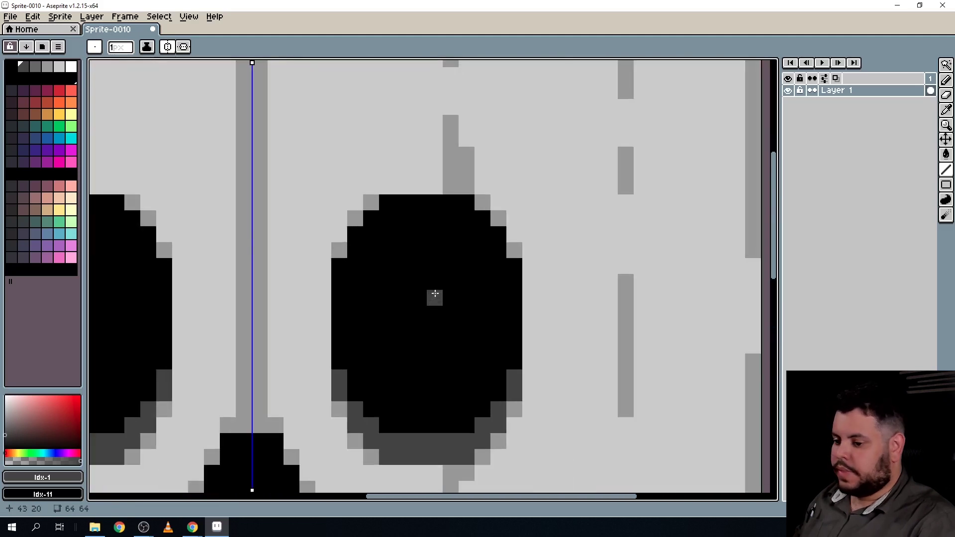
pyautogui.scroll(-3, 438, 286)
# Paint a white highlight blob inside each eye
pyautogui.click(73, 68)
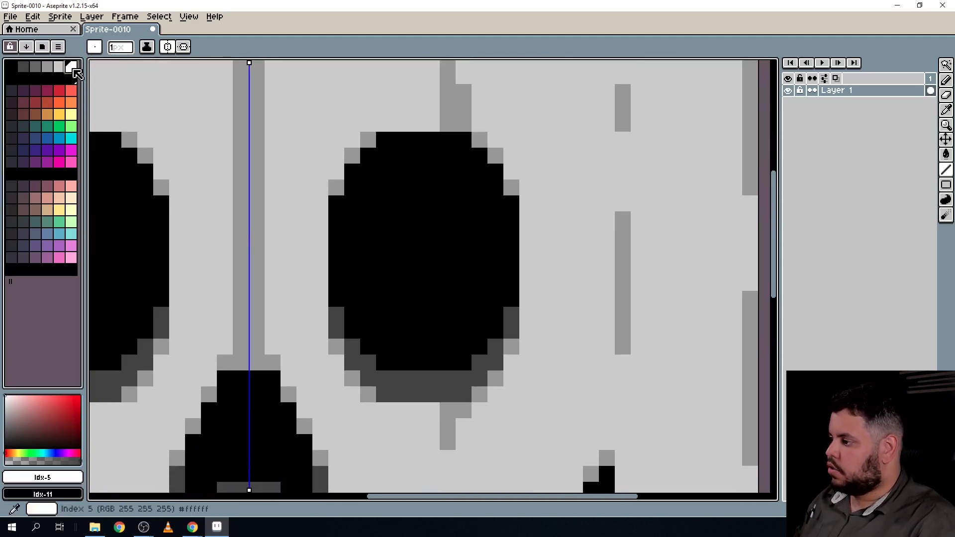
pyautogui.click(416, 219)
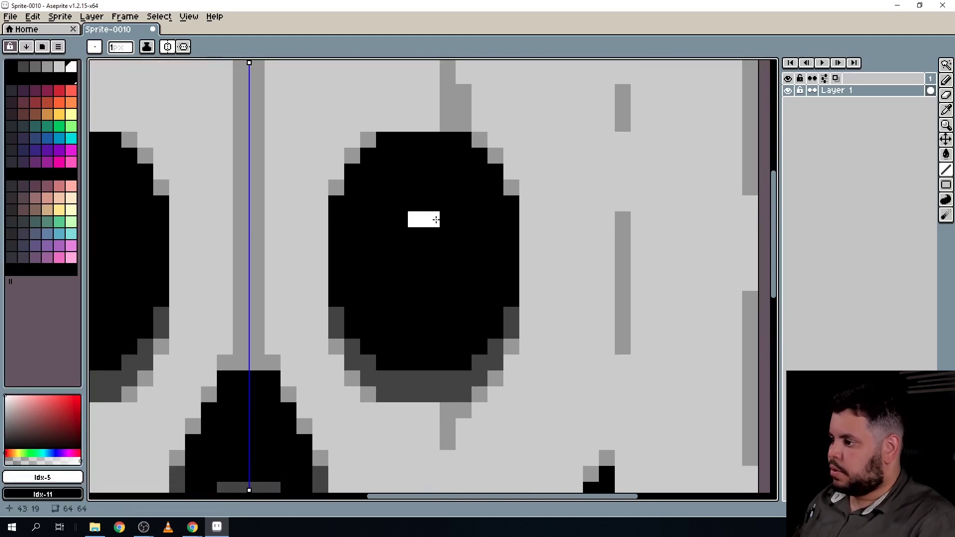
pyautogui.moveTo(445, 231)
pyautogui.mouseDown()
pyautogui.moveTo(458, 265)
pyautogui.moveTo(427, 294)
pyautogui.moveTo(390, 276)
pyautogui.moveTo(388, 254)
pyautogui.moveTo(400, 237)
pyautogui.moveTo(449, 250)
pyautogui.moveTo(402, 251)
pyautogui.moveTo(407, 268)
pyautogui.moveTo(441, 266)
pyautogui.moveTo(418, 279)
pyautogui.mouseUp()
pyautogui.scroll(-5, 446, 274)
pyautogui.scroll(3, 446, 273)
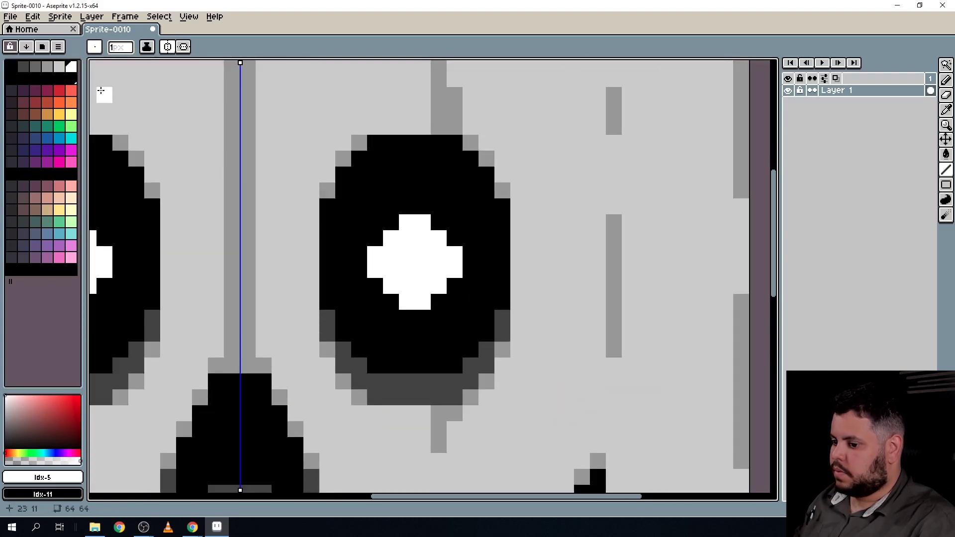
# Add light grey pixels at the highlight's lower corners
pyautogui.press('[')
pyautogui.click(375, 286)
pyautogui.click(391, 302)
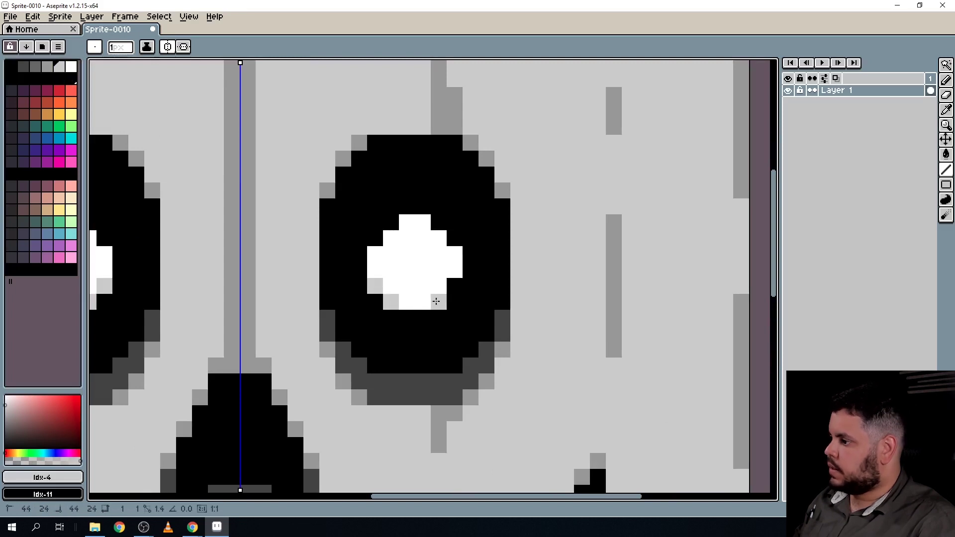
pyautogui.click(438, 301)
pyautogui.click(454, 286)
# Repaint the corner pixels mid grey and add mid grey around the highlight's top
pyautogui.click(48, 67)
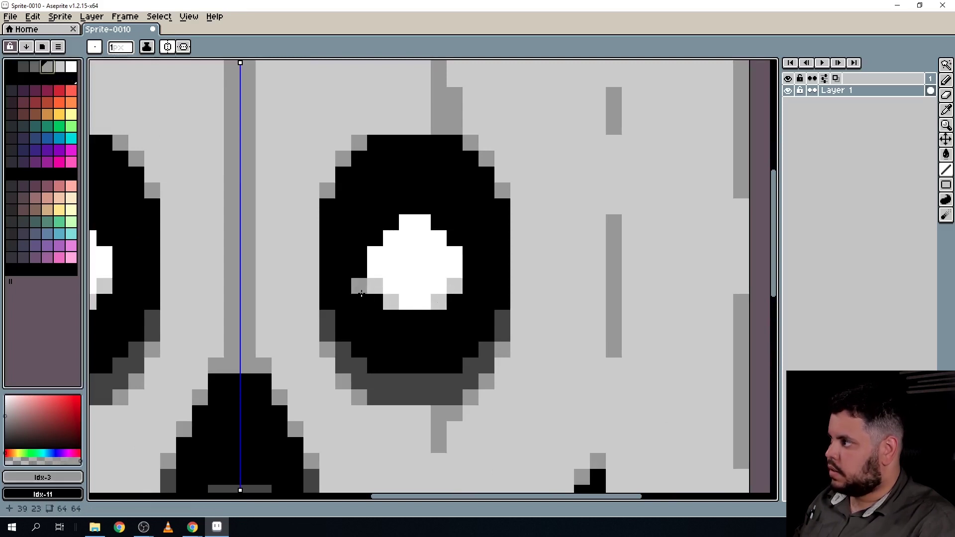
pyautogui.click(375, 286)
pyautogui.click(391, 302)
pyautogui.click(439, 301)
pyautogui.click(453, 286)
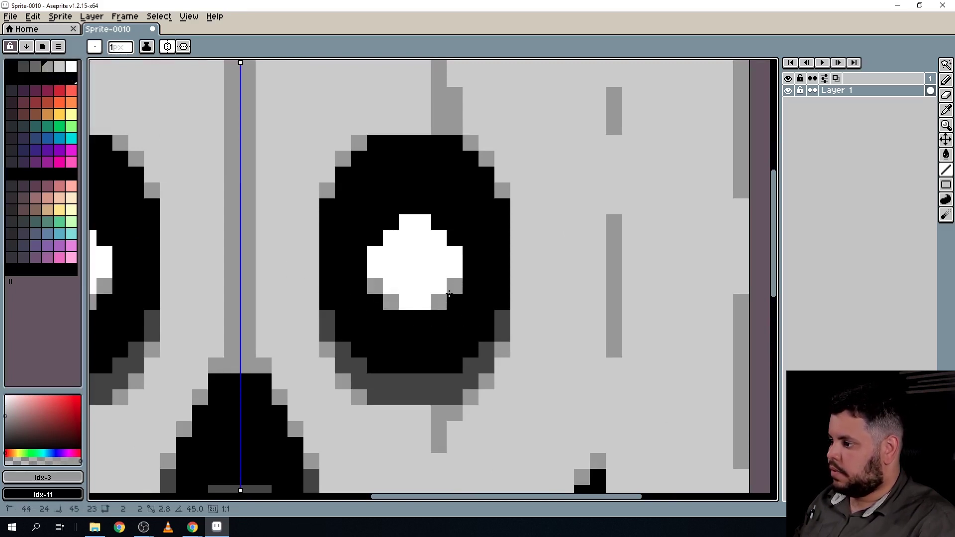
pyautogui.click(455, 238)
pyautogui.click(438, 222)
pyautogui.click(388, 223)
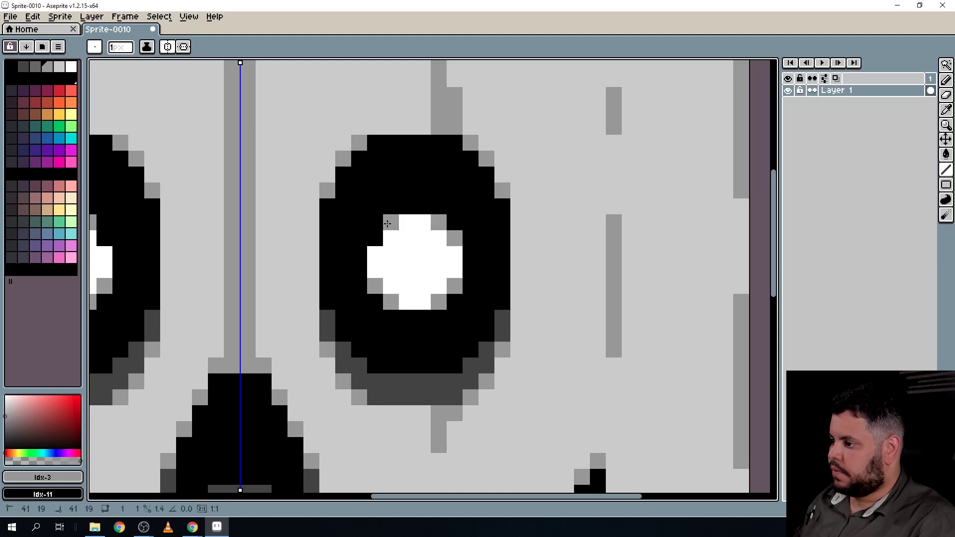
# Set up the Paint Bucket with orange and non-contiguous filling
pyautogui.scroll(-6, 388, 361)
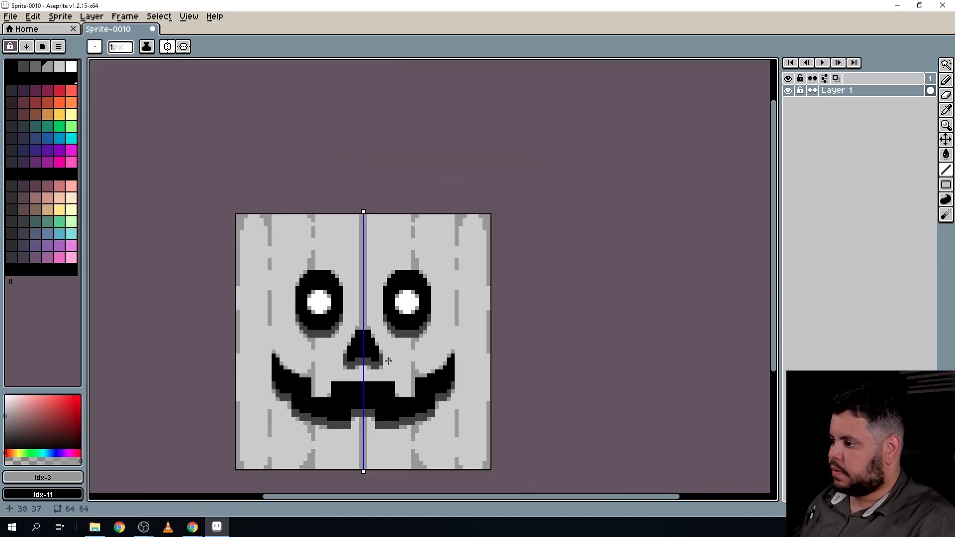
pyautogui.moveTo(389, 360); pyautogui.dragTo(437, 316)
pyautogui.scroll(1, 439, 344)
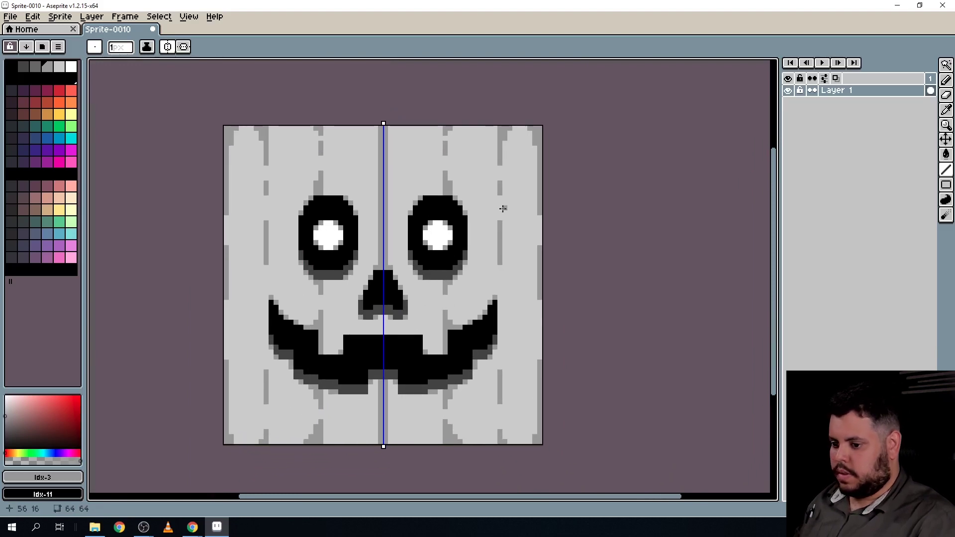
pyautogui.moveTo(496, 320); pyautogui.dragTo(388, 287)
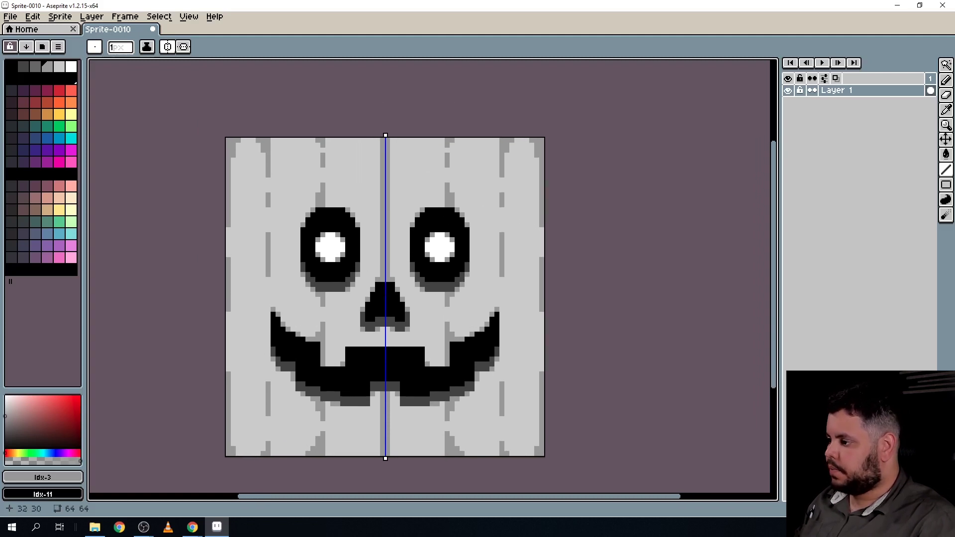
pyautogui.press('g')
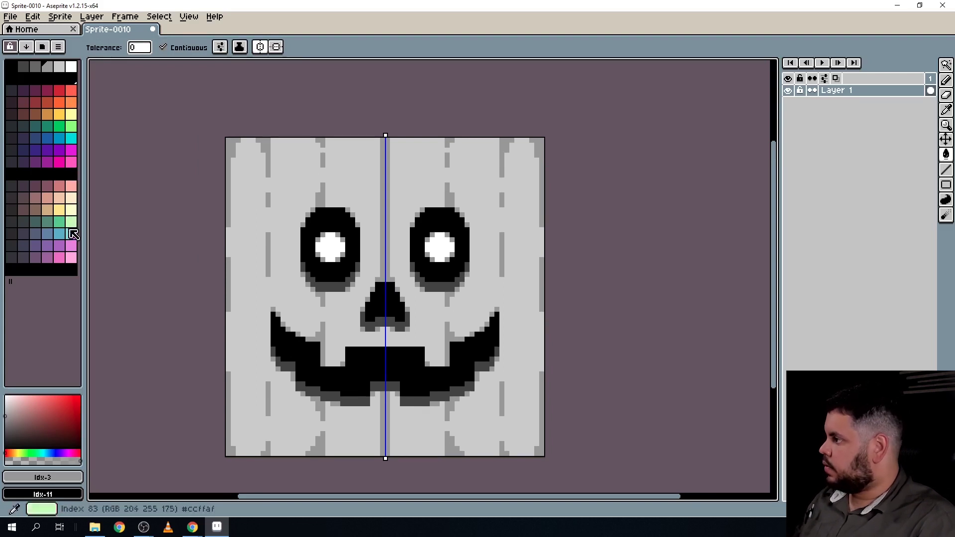
pyautogui.click(75, 106)
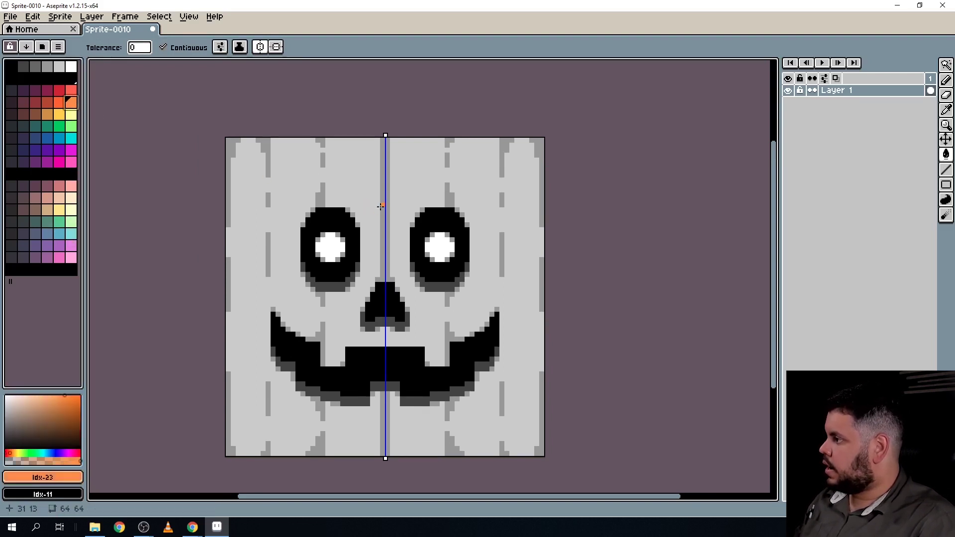
pyautogui.scroll(1, 363, 198)
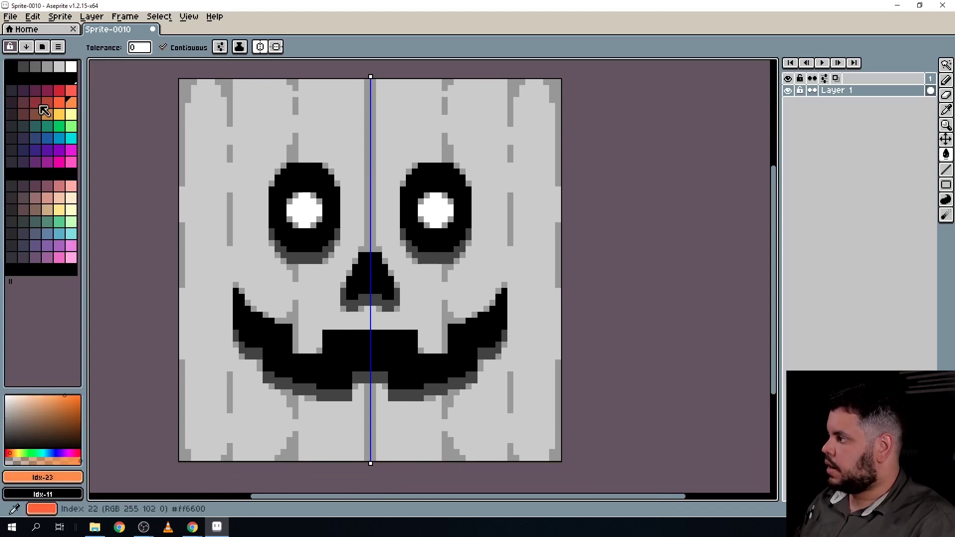
pyautogui.click(196, 48)
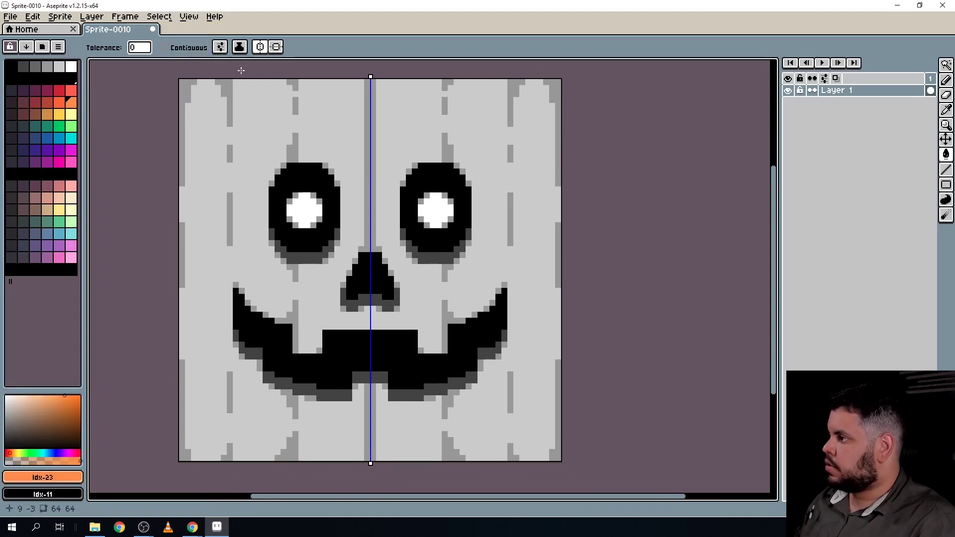
# Turn off mirror symmetry and shift the sprite view upward
pyautogui.moveTo(303, 119); pyautogui.dragTo(312, 150)
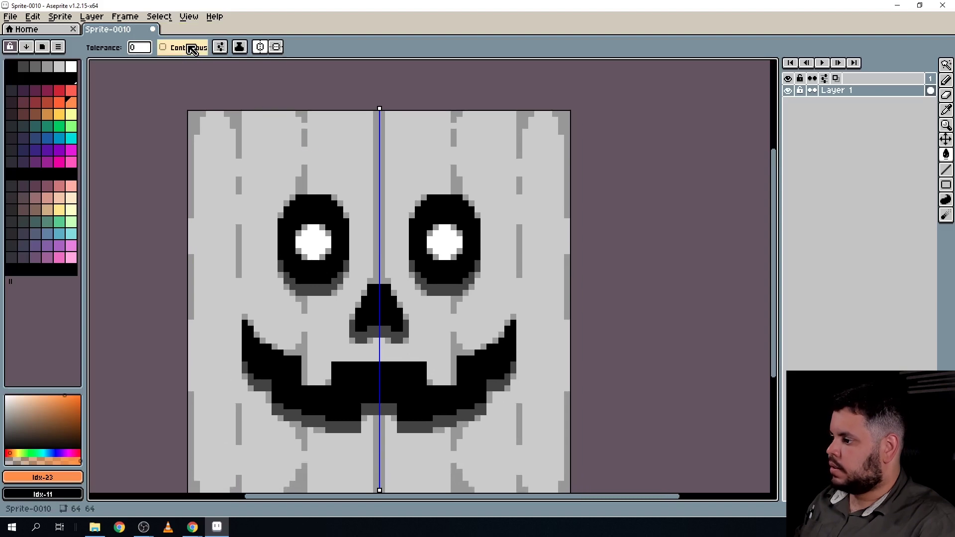
pyautogui.click(263, 47)
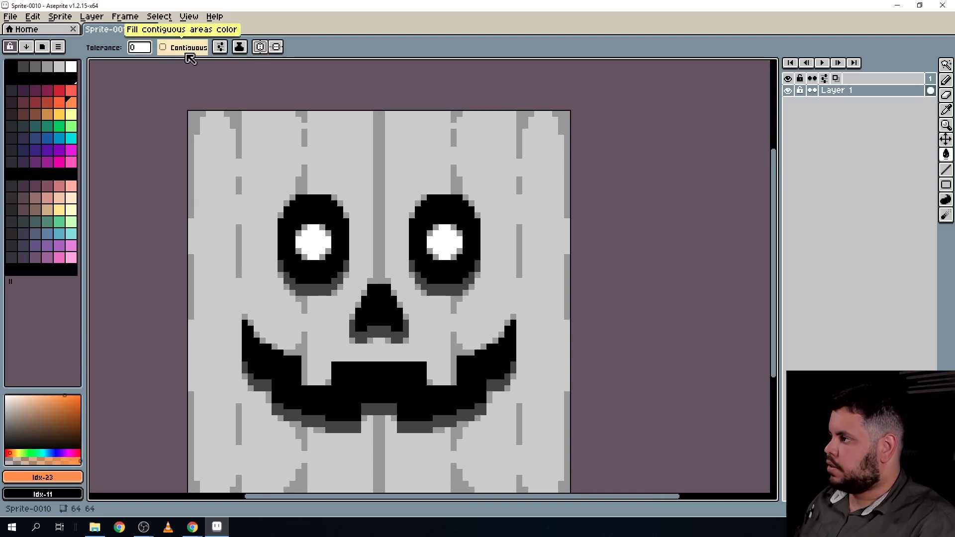
pyautogui.moveTo(352, 167); pyautogui.dragTo(354, 145)
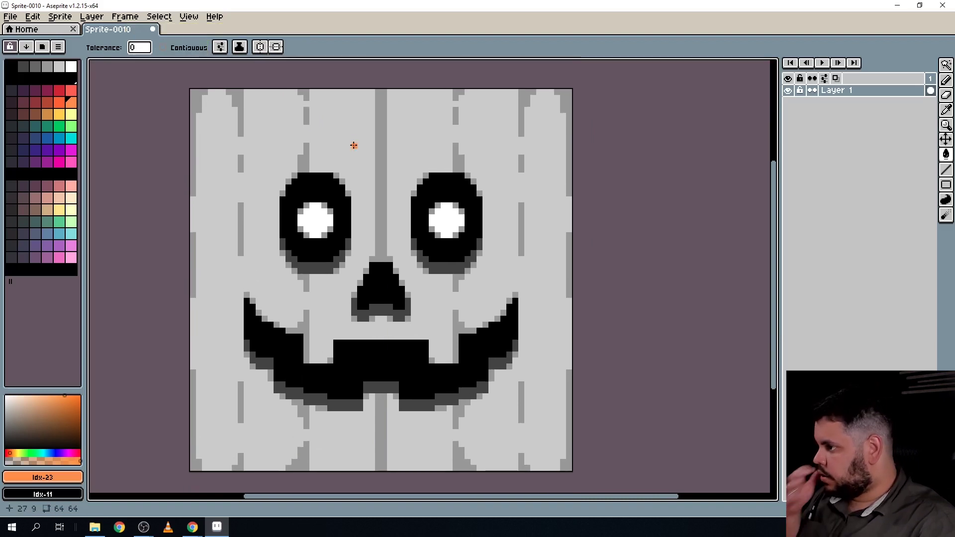
# Fill light grey with orange, grey ribs with darker orange, dark grey shadows with reddish brown
pyautogui.click(353, 134)
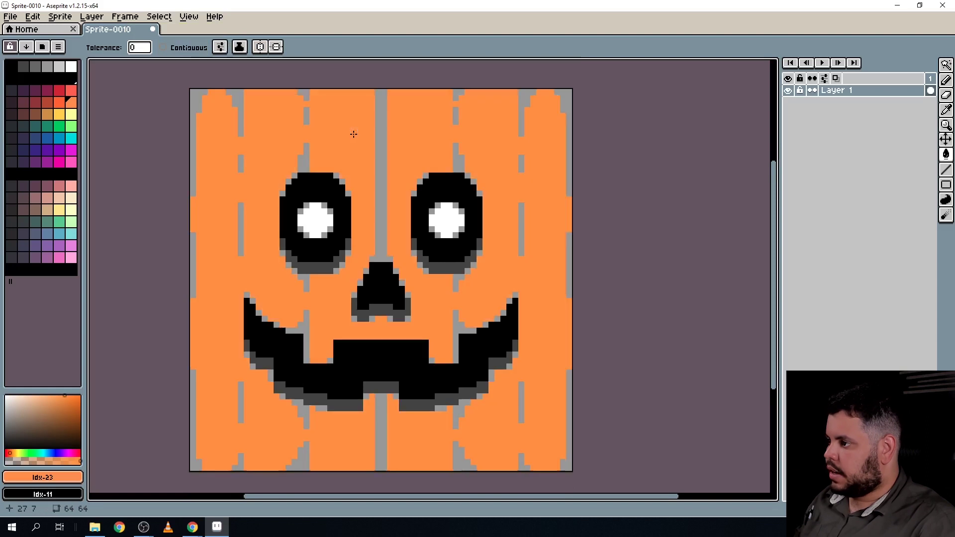
pyautogui.click(59, 102)
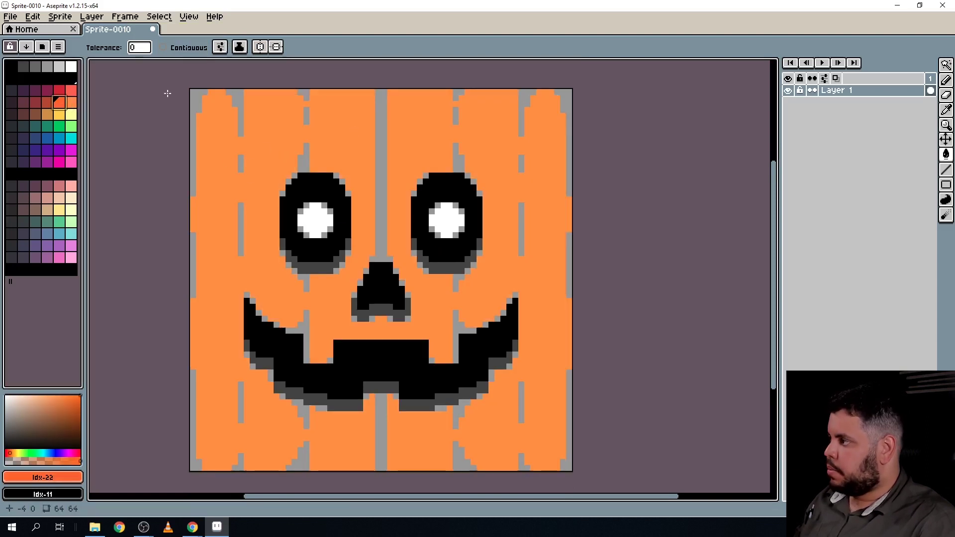
pyautogui.click(196, 95)
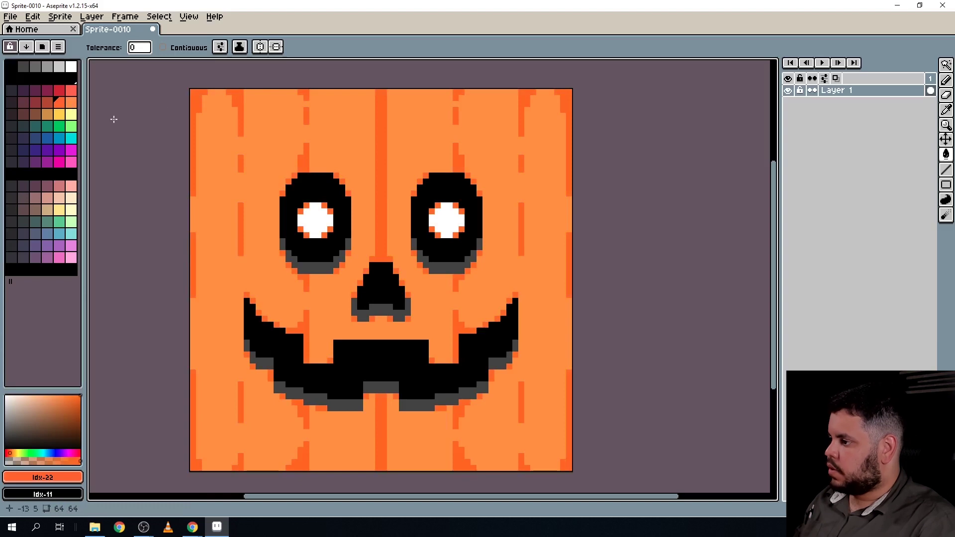
pyautogui.click(49, 103)
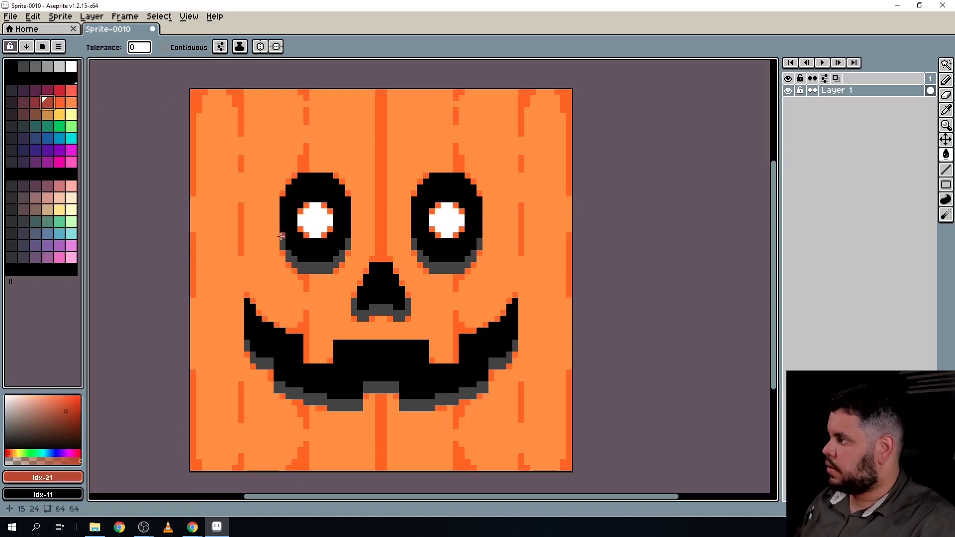
pyautogui.click(308, 269)
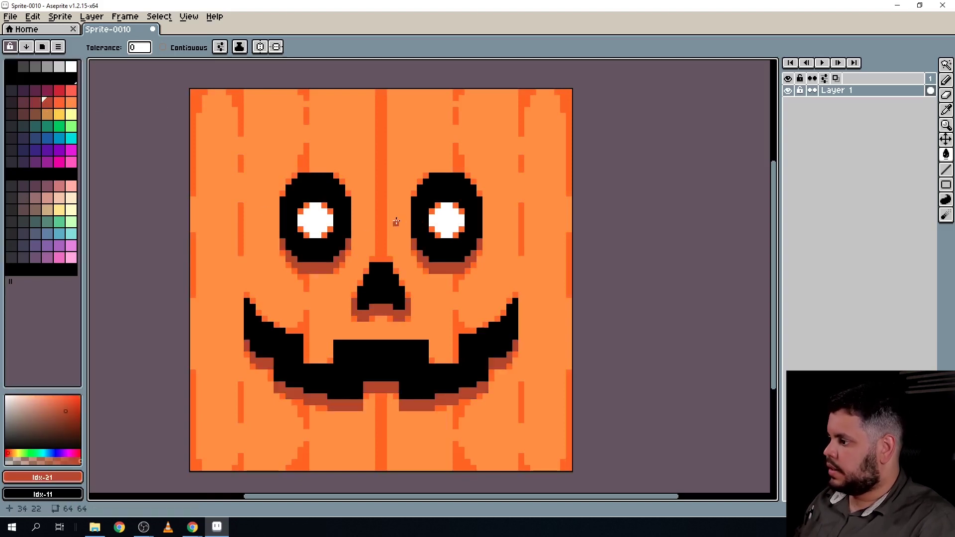
pyautogui.scroll(-1, 391, 234)
pyautogui.moveTo(437, 193)
pyautogui.mouseDown()
pyautogui.moveTo(448, 233)
pyautogui.moveTo(469, 209)
pyautogui.moveTo(450, 205)
pyautogui.mouseUp()
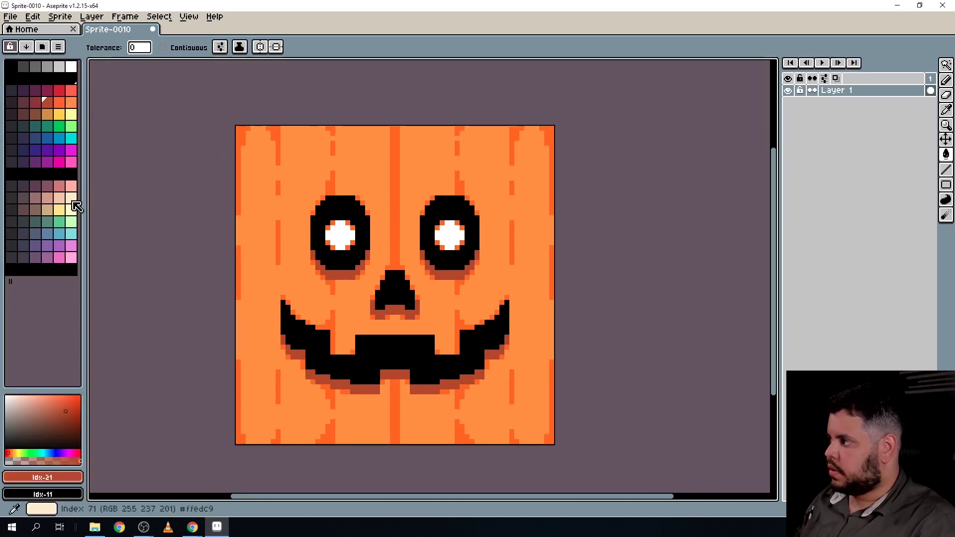
# Draw mirrored yellow Idx-28 highlight lines across the tops of both eyes
pyautogui.click(59, 116)
pyautogui.scroll(2, 354, 194)
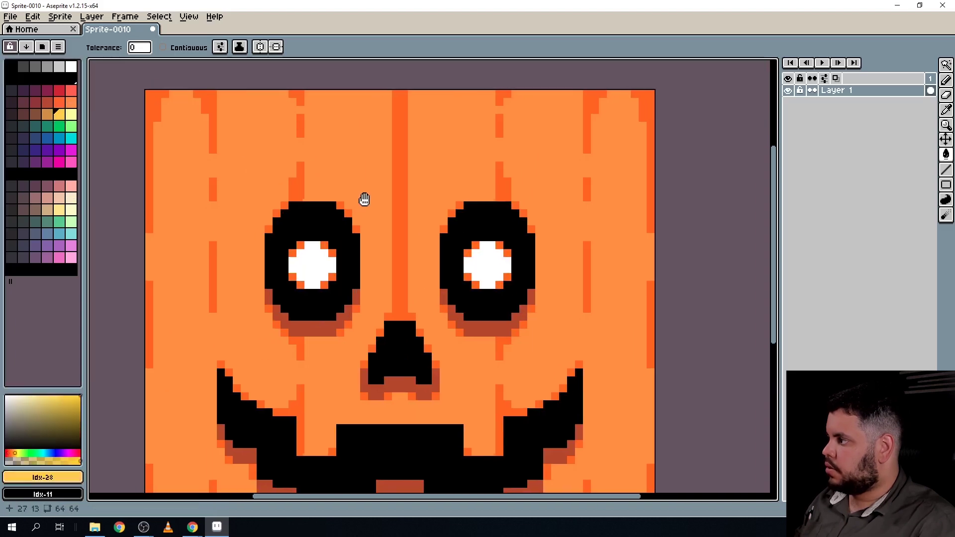
pyautogui.press('l')
pyautogui.moveTo(296, 183); pyautogui.dragTo(331, 185)
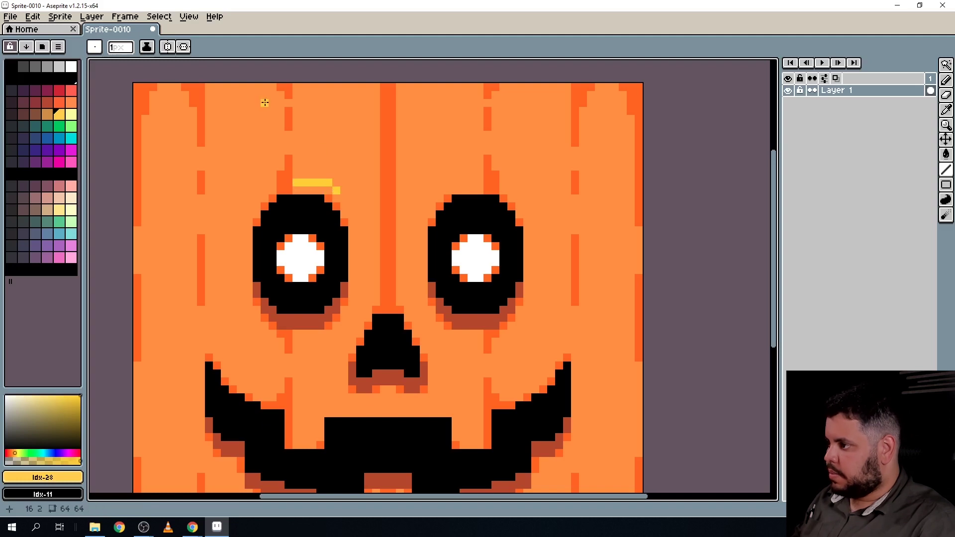
pyautogui.click(169, 47)
pyautogui.moveTo(296, 183); pyautogui.dragTo(332, 183)
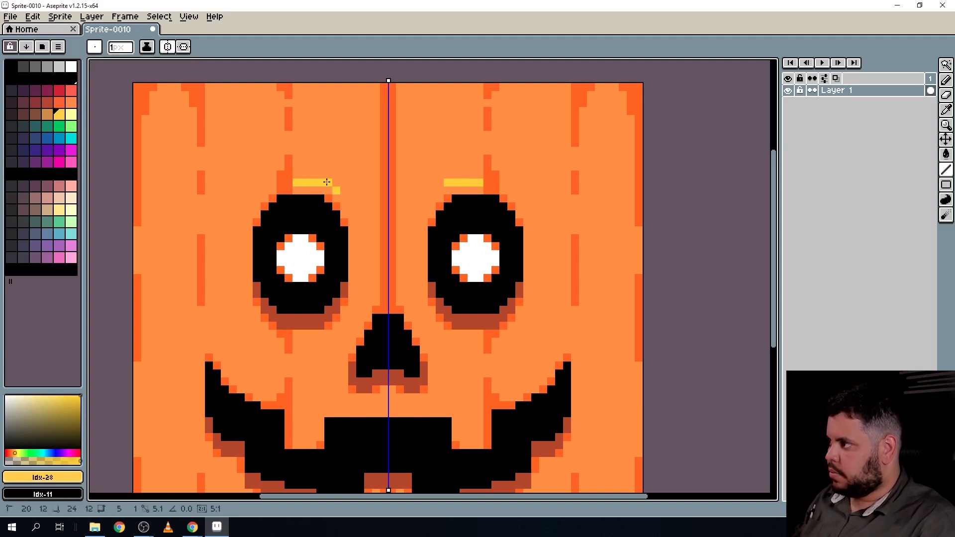
pyautogui.hscroll(-3, 329, 238)
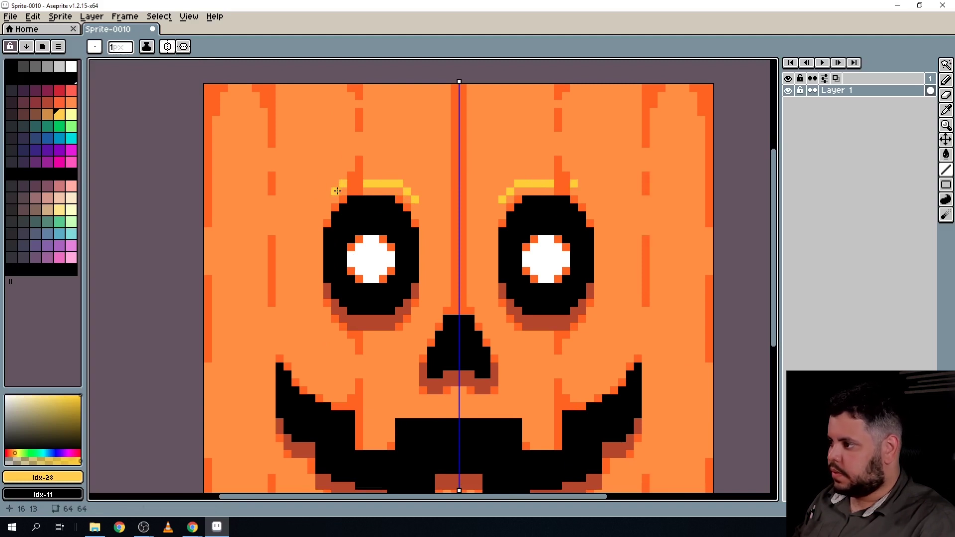
pyautogui.moveTo(357, 191); pyautogui.dragTo(396, 191)
# Add yellow highlights along both sides of the nose
pyautogui.hscroll(3, 359, 188)
pyautogui.scroll(-2, 358, 187)
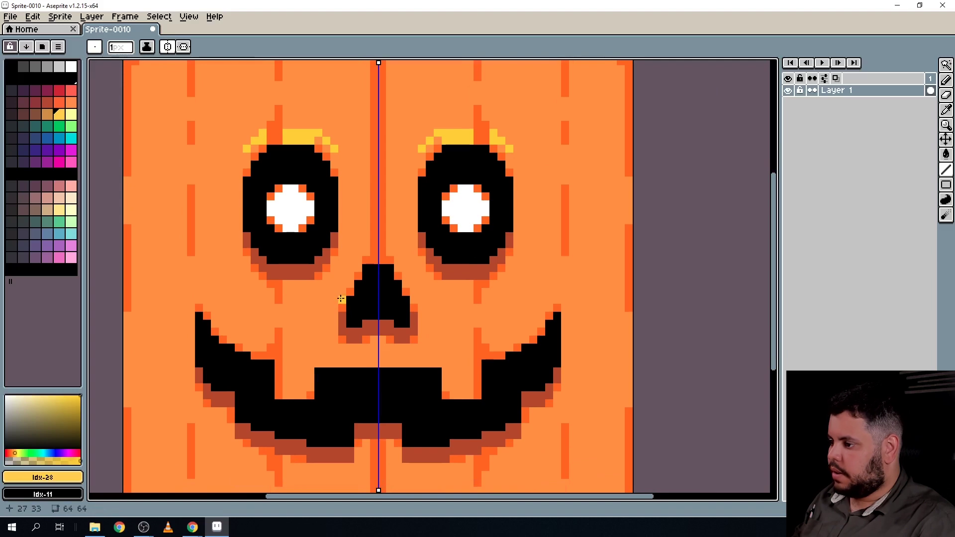
pyautogui.moveTo(341, 299); pyautogui.dragTo(365, 240)
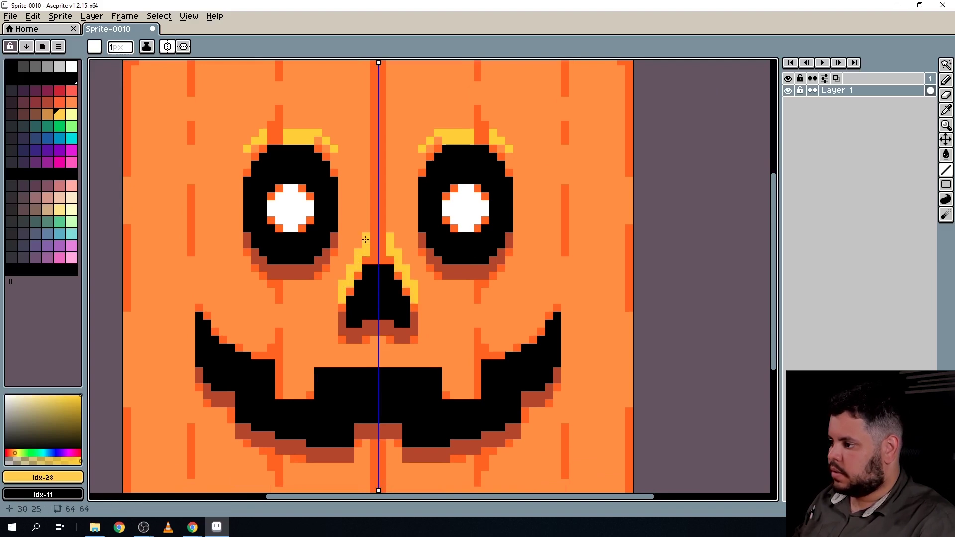
pyautogui.scroll(-3, 448, 234)
pyautogui.hscroll(3, 448, 234)
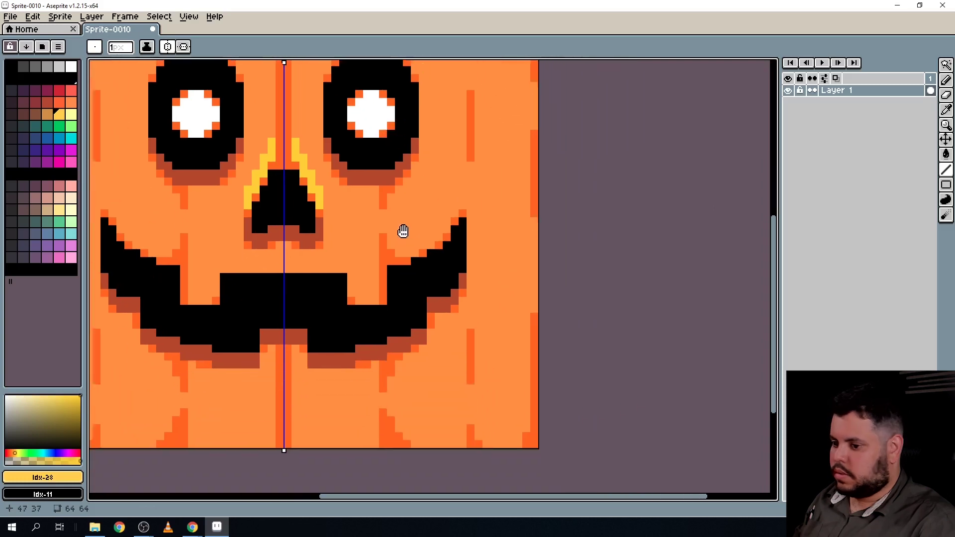
# Draw yellow lines above the mouth and along the grin's upper edges, then disable symmetry
pyautogui.moveTo(283, 241); pyautogui.dragTo(318, 240)
pyautogui.click(335, 238)
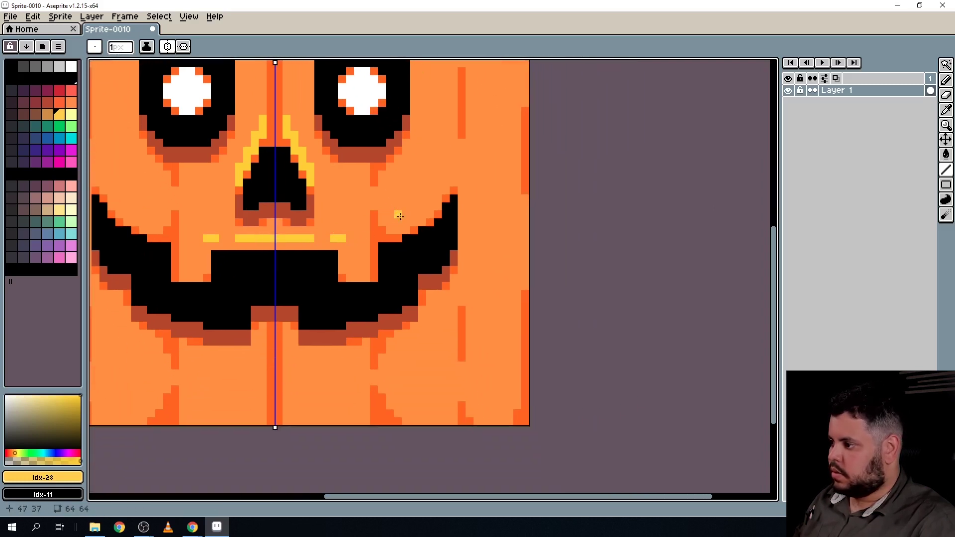
pyautogui.moveTo(398, 222); pyautogui.dragTo(423, 213)
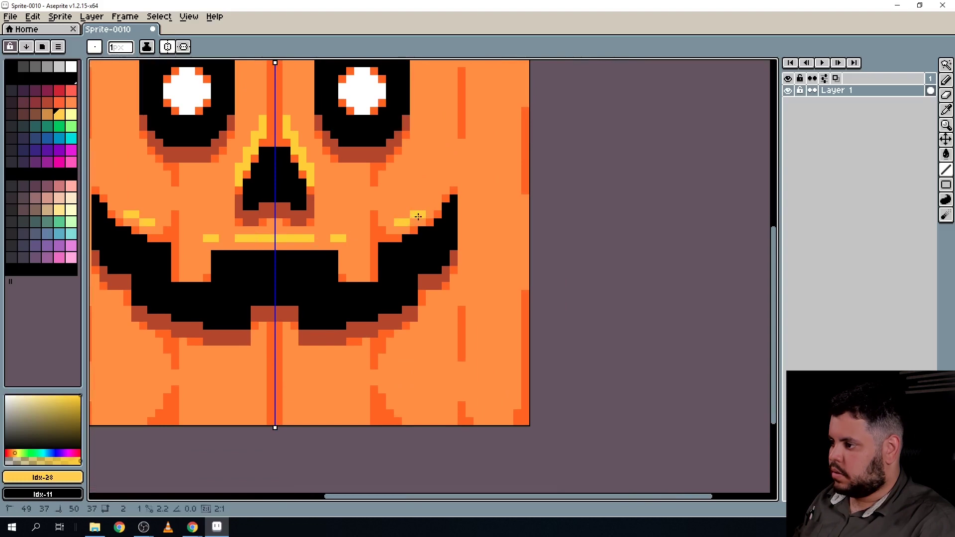
pyautogui.scroll(-5, 386, 328)
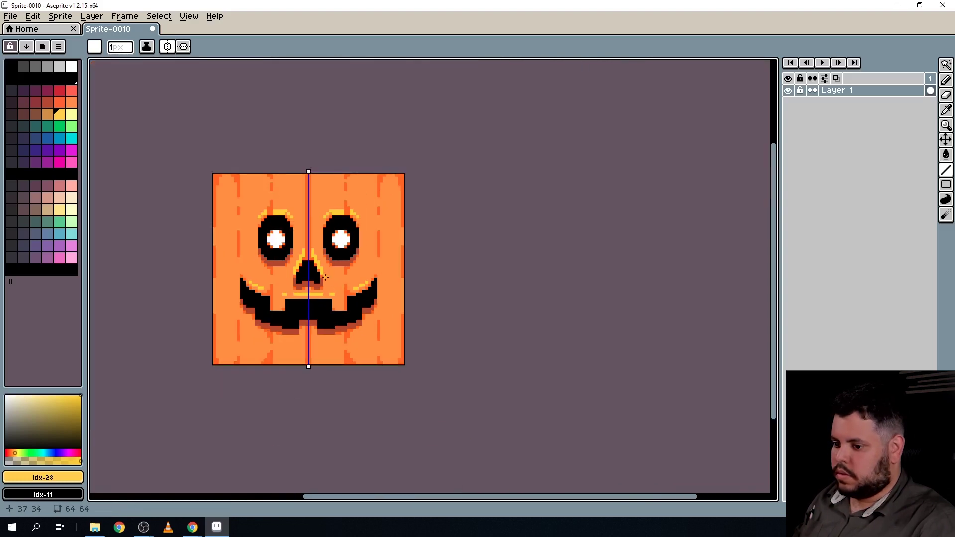
pyautogui.moveTo(325, 277); pyautogui.dragTo(429, 305)
pyautogui.scroll(1, 454, 264)
pyautogui.click(167, 47)
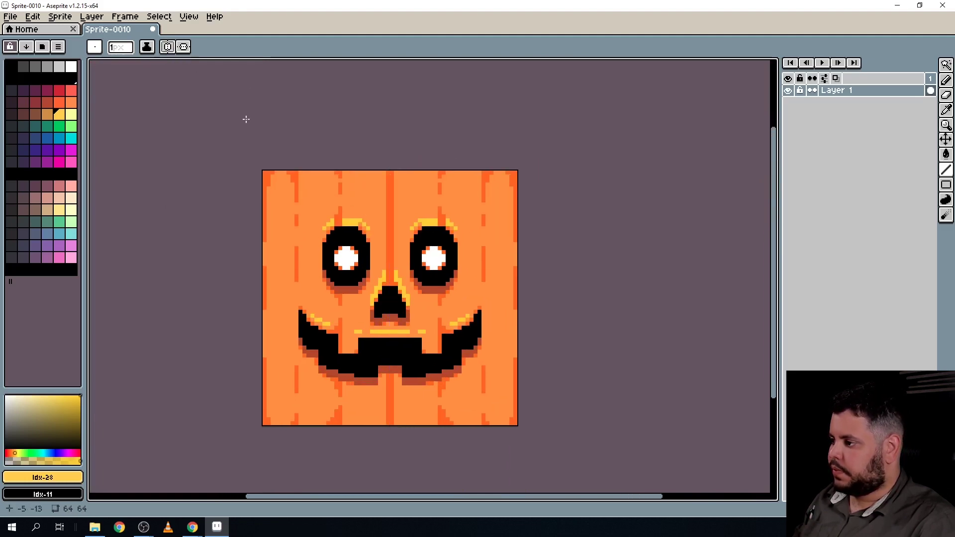
# Paint the left eye white's corner pixels in main orange Idx-23
pyautogui.scroll(3, 463, 233)
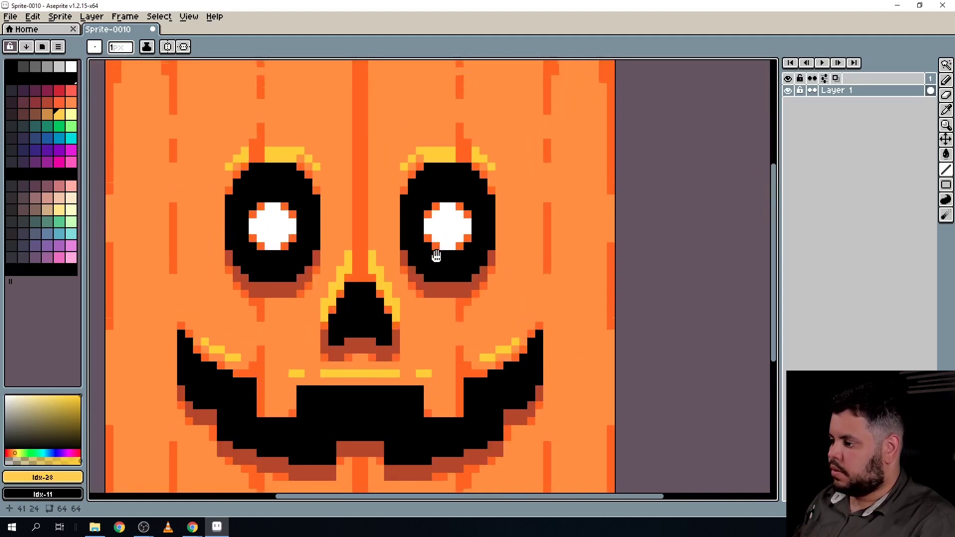
pyautogui.scroll(1, 433, 253)
pyautogui.click(72, 103)
pyautogui.scroll(1, 268, 238)
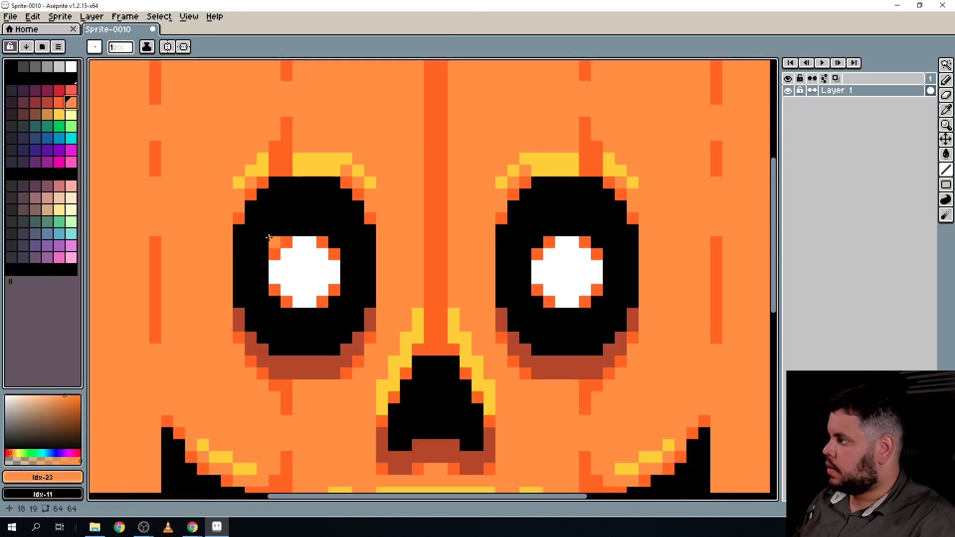
pyautogui.click(290, 242)
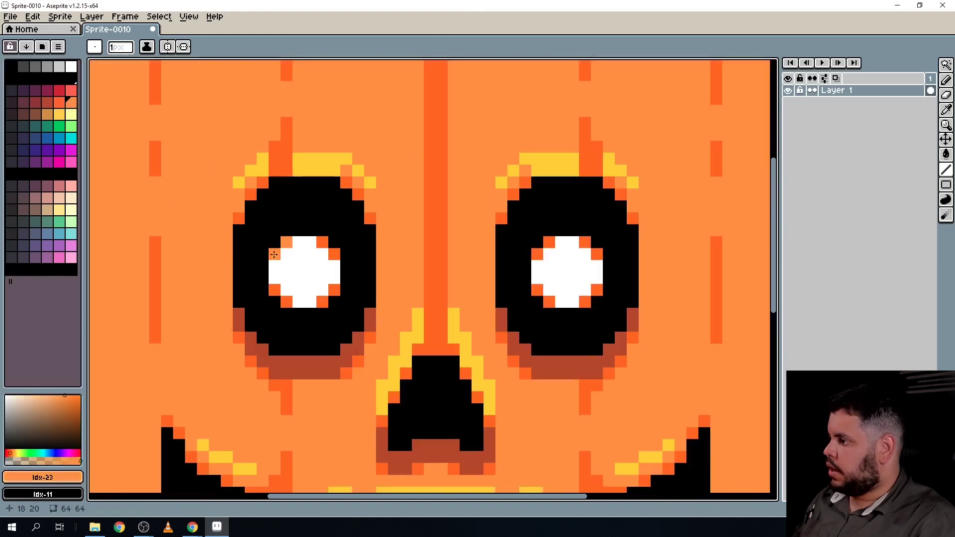
pyautogui.click(277, 290)
pyautogui.click(286, 302)
pyautogui.click(323, 302)
pyautogui.click(334, 290)
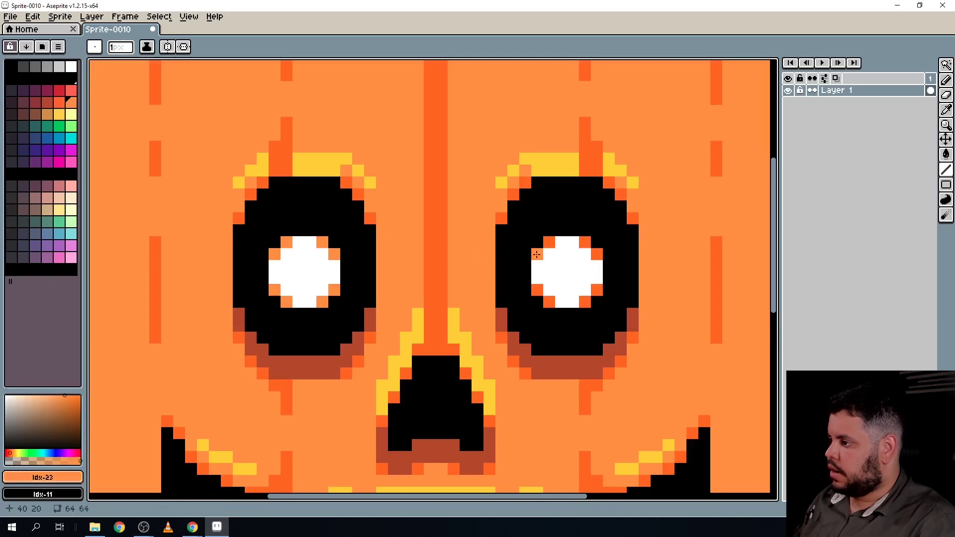
# Paint the right eye white's corner pixel orange and fit the pumpkin in view
pyautogui.click(597, 290)
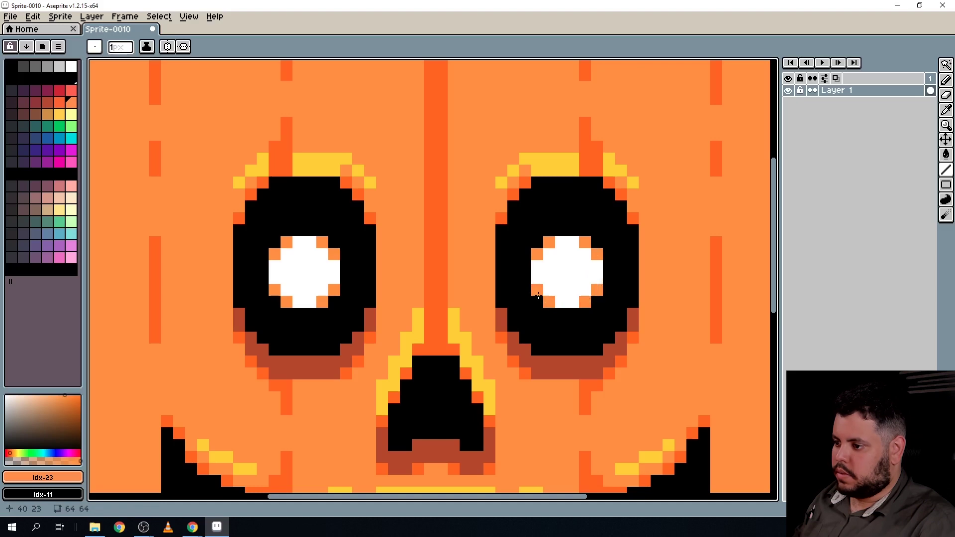
pyautogui.scroll(-4, 525, 373)
pyautogui.moveTo(527, 377); pyautogui.dragTo(454, 326)
pyautogui.scroll(-1, 425, 369)
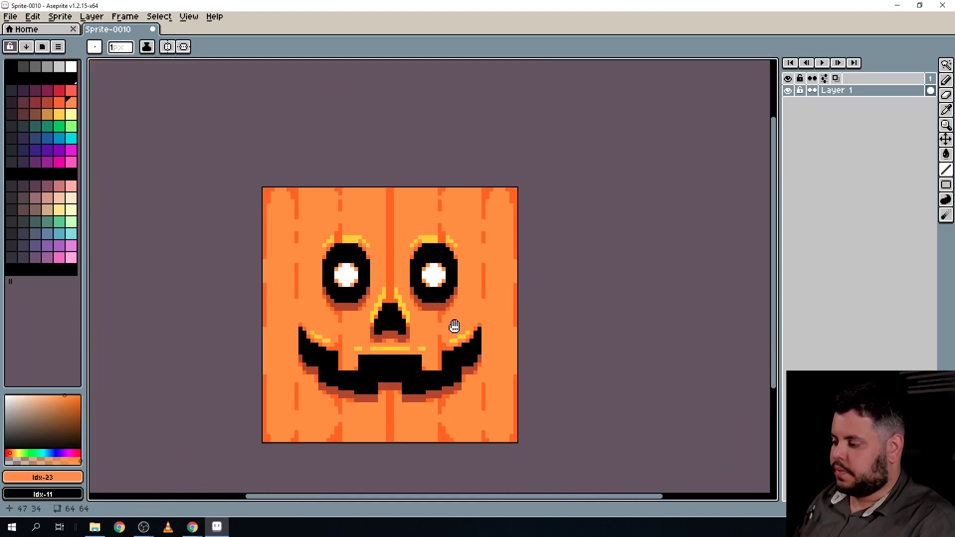
# Paint over the dark rib pixels above the right eye with main orange
pyautogui.scroll(5, 410, 228)
pyautogui.moveTo(241, 279)
pyautogui.mouseDown()
pyautogui.moveTo(286, 292)
pyautogui.moveTo(327, 221)
pyautogui.moveTo(284, 223)
pyautogui.moveTo(273, 230)
pyautogui.moveTo(286, 246)
pyautogui.moveTo(274, 246)
pyautogui.mouseUp()
pyautogui.click(71, 102)
pyautogui.scroll(1, 247, 212)
pyautogui.moveTo(458, 245); pyautogui.dragTo(232, 236)
pyautogui.moveTo(462, 219)
pyautogui.mouseDown()
pyautogui.moveTo(477, 219)
pyautogui.moveTo(460, 235)
pyautogui.mouseUp()
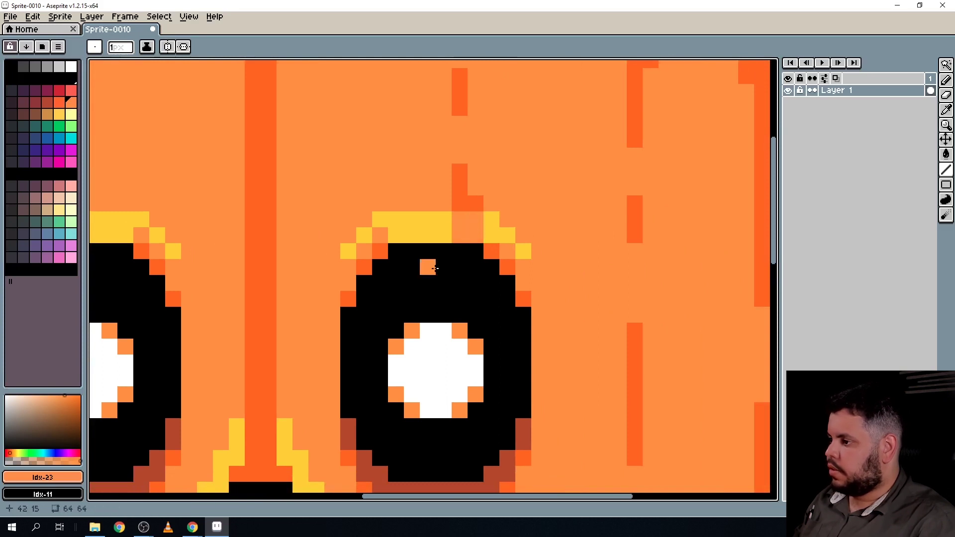
pyautogui.moveTo(380, 360); pyautogui.dragTo(495, 208)
# Cover the dark rib stripe over the nose and the bar above the mouth with orange
pyautogui.click(371, 302)
pyautogui.moveTo(372, 302)
pyautogui.mouseDown()
pyautogui.moveTo(379, 288)
pyautogui.moveTo(366, 270)
pyautogui.moveTo(385, 270)
pyautogui.mouseUp()
pyautogui.click(406, 331)
pyautogui.moveTo(406, 331)
pyautogui.mouseDown()
pyautogui.moveTo(355, 320)
pyautogui.moveTo(318, 383)
pyautogui.mouseUp()
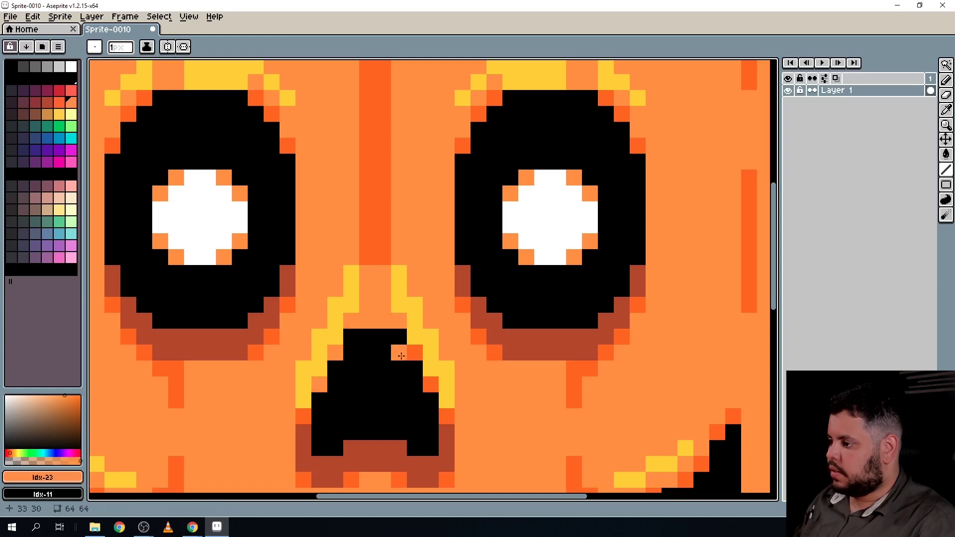
pyautogui.scroll(-5, 451, 349)
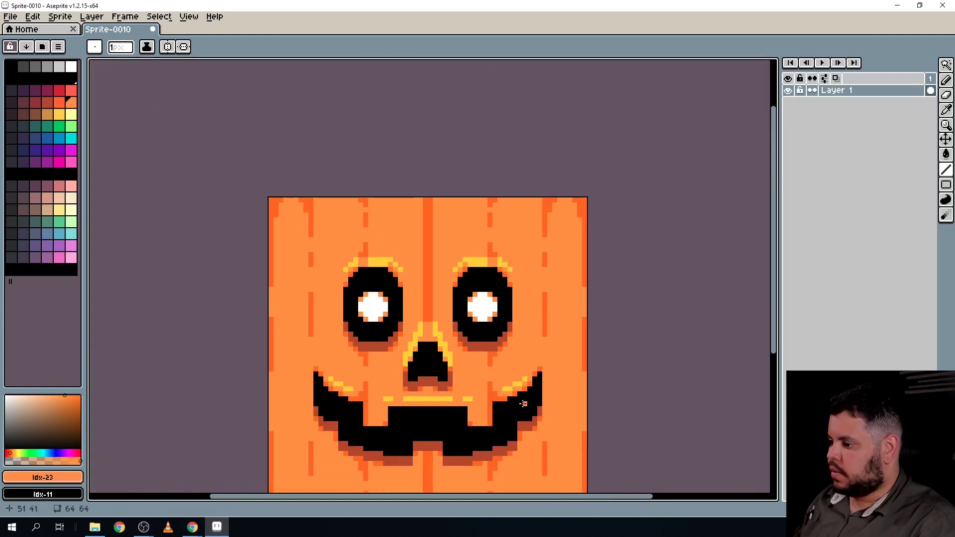
pyautogui.moveTo(523, 403); pyautogui.dragTo(491, 331)
pyautogui.scroll(1, 476, 313)
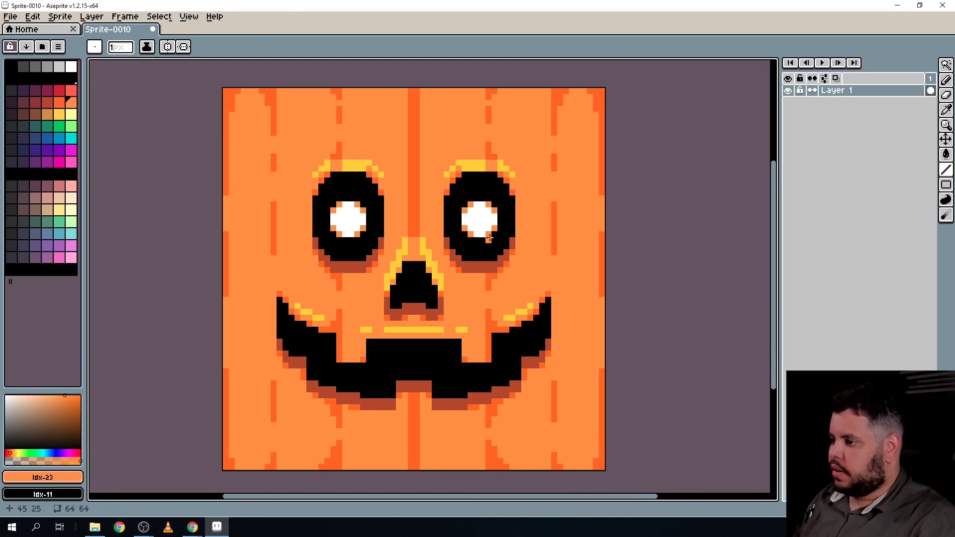